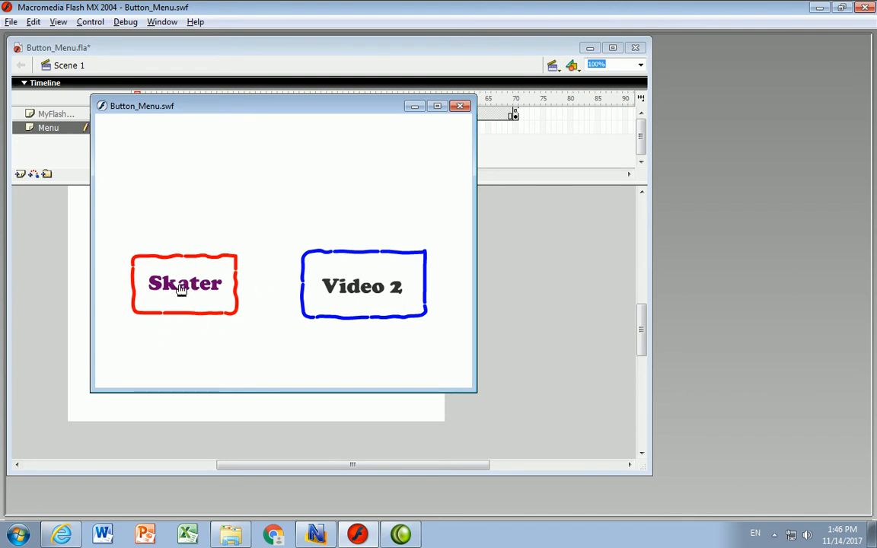
- Try the Skater button in the movie preview, close the preview, and create a new Flash document
{"action": "left_click", "coordinate": [171, 285]}
{"action": "left_click", "coordinate": [460, 106]}
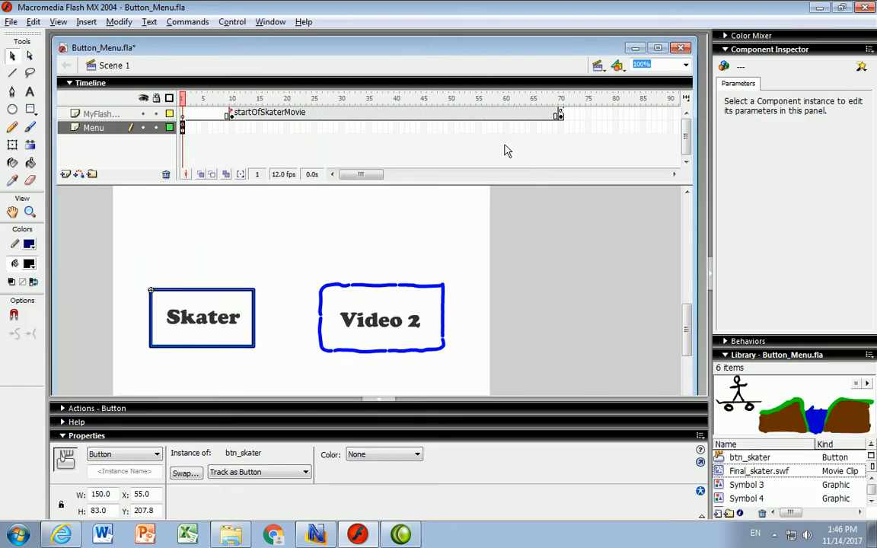
{"action": "left_click", "coordinate": [10, 21]}
{"action": "left_click", "coordinate": [36, 41]}
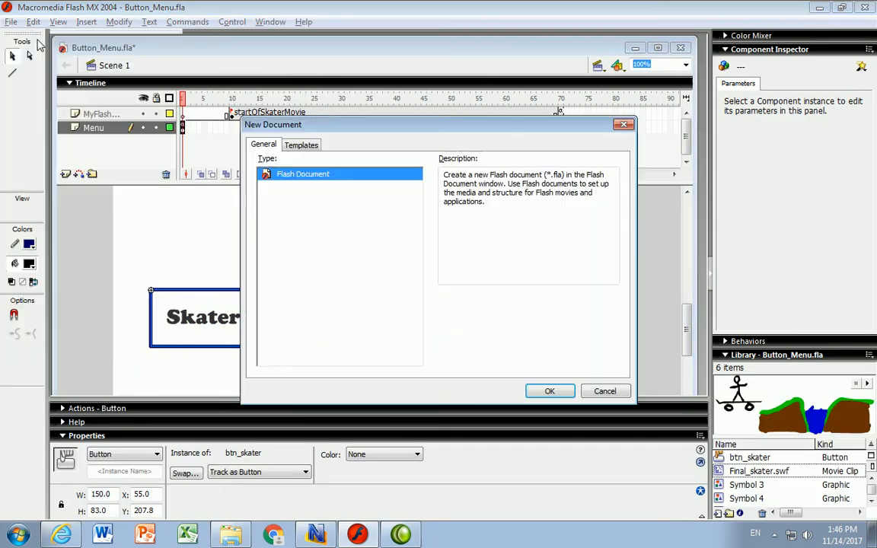
{"action": "left_click", "coordinate": [552, 390]}
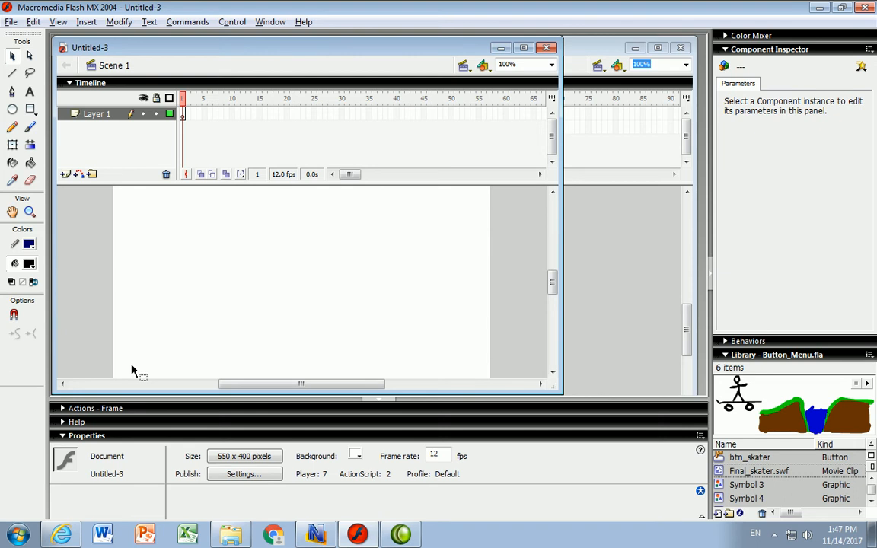
- Draw an unfilled rectangle about 225 by 136 pixels in the stage's lower left, with a #000099 ragged outline of thickness 6
{"action": "left_click", "coordinate": [31, 111]}
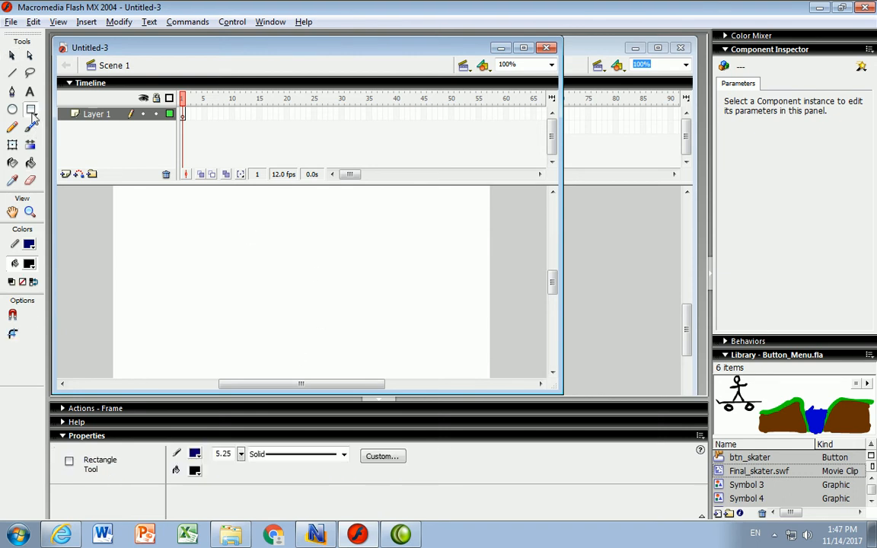
{"action": "left_click", "coordinate": [195, 455]}
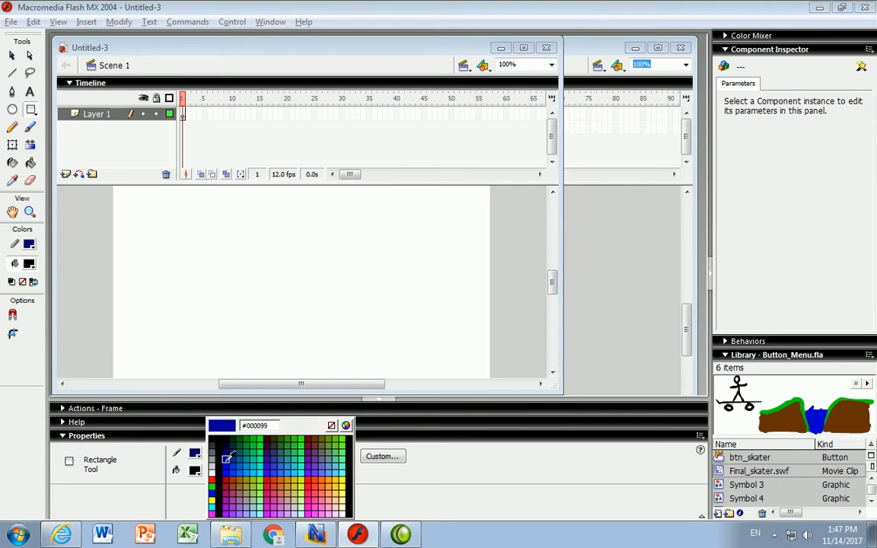
{"action": "left_click", "coordinate": [228, 458]}
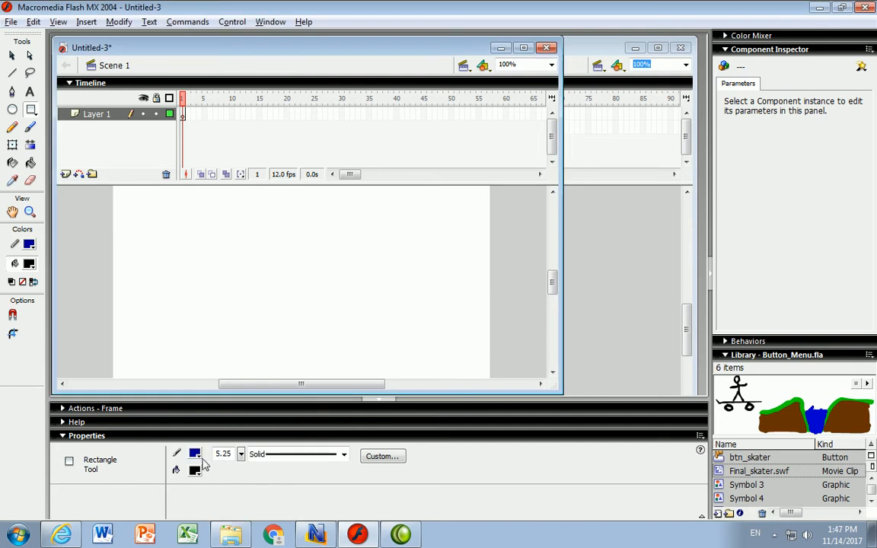
{"action": "left_click", "coordinate": [196, 471]}
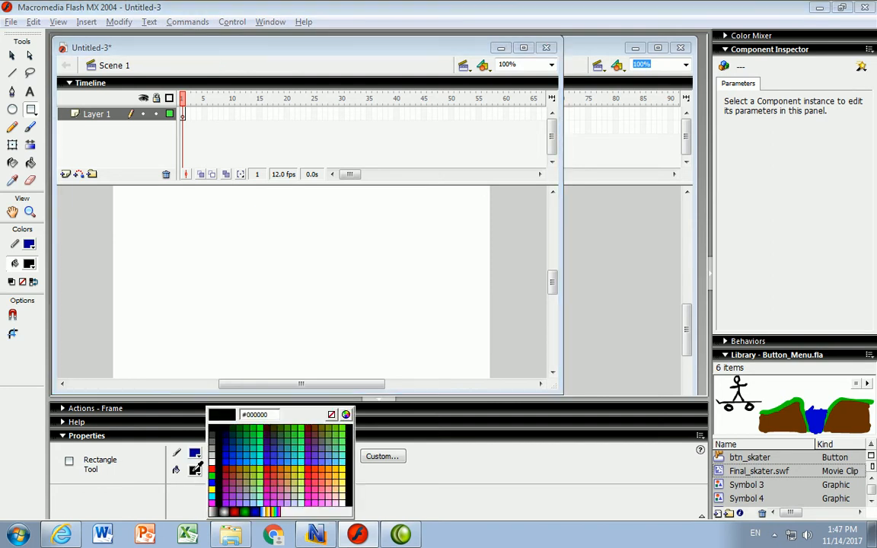
{"action": "left_click", "coordinate": [332, 416]}
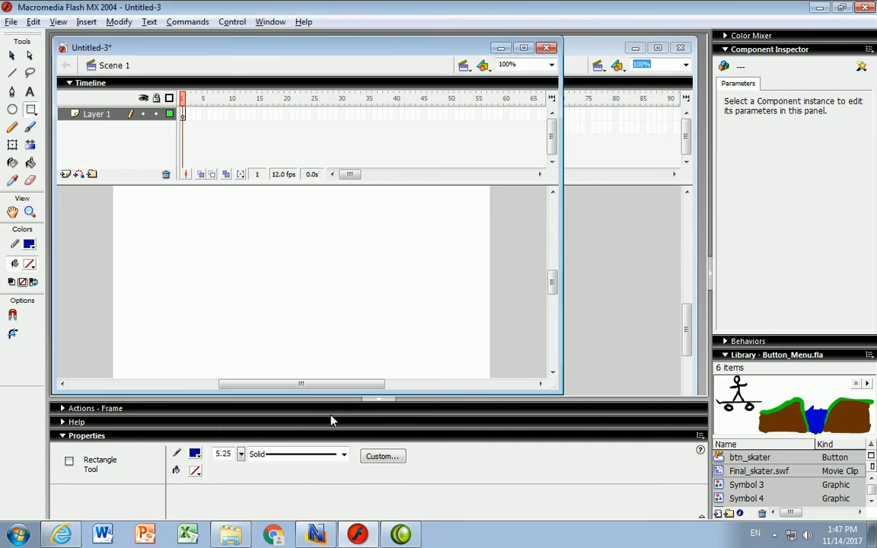
{"action": "left_click", "coordinate": [241, 455]}
{"action": "left_click_drag", "start_coordinate": [242, 459], "coordinate": [242, 454]}
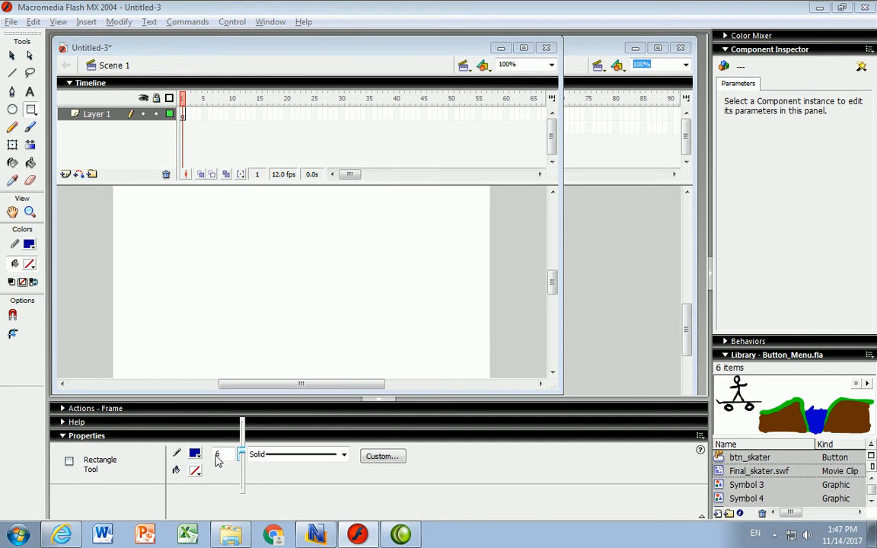
{"action": "left_click", "coordinate": [344, 455]}
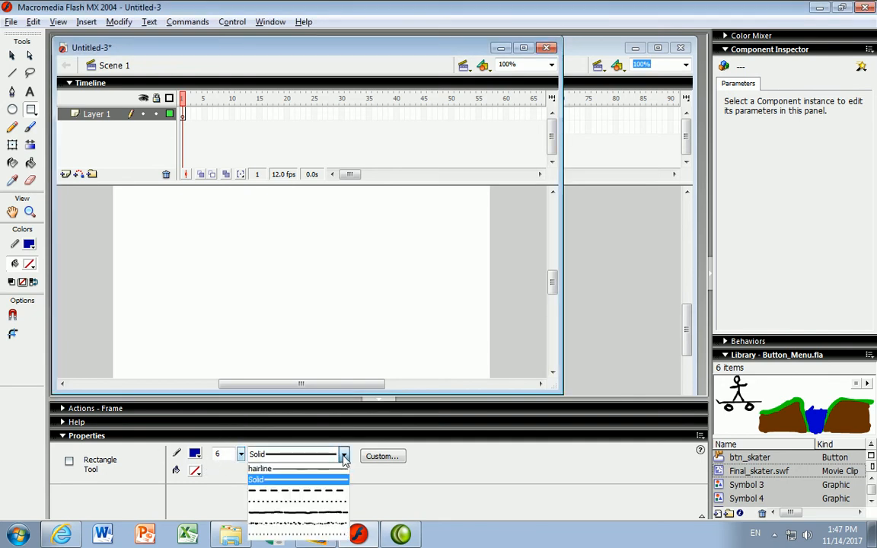
{"action": "left_click", "coordinate": [296, 514]}
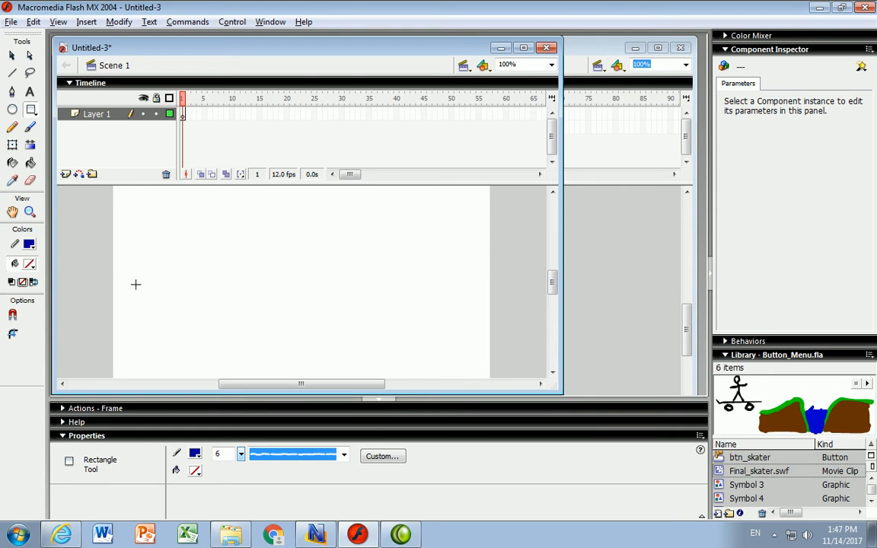
{"action": "left_click_drag", "start_coordinate": [142, 276], "coordinate": [298, 367]}
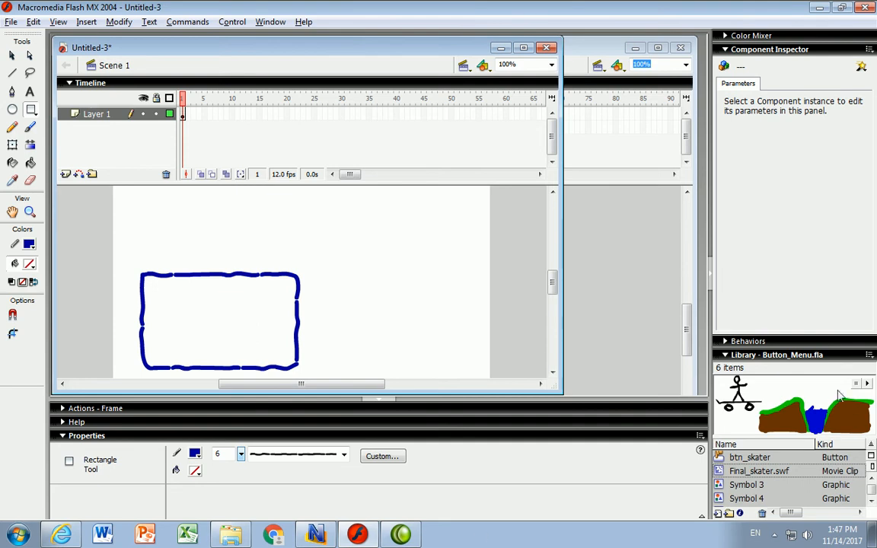
- Switch to the Snipping Tool, capture the skater and landscape picture from the library preview, and copy the snip
{"action": "left_click", "coordinate": [7, 538]}
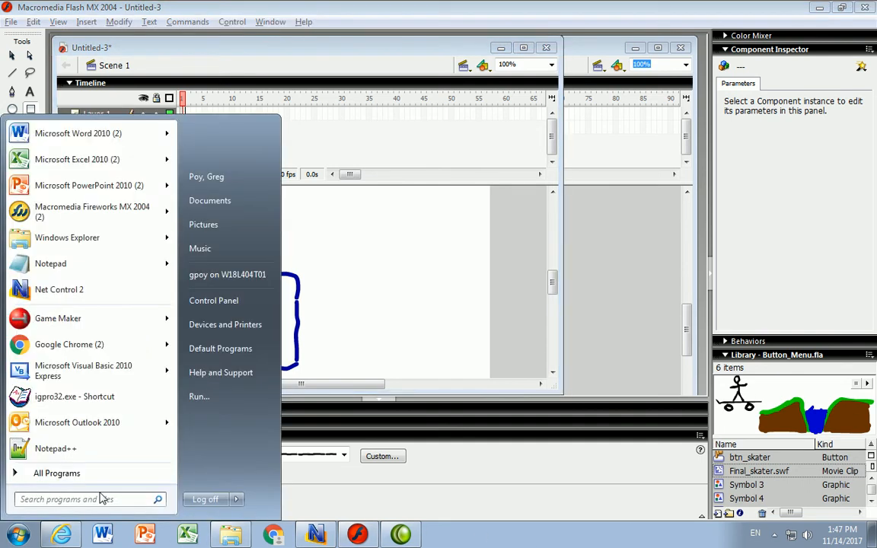
{"action": "type", "text": "snip"}
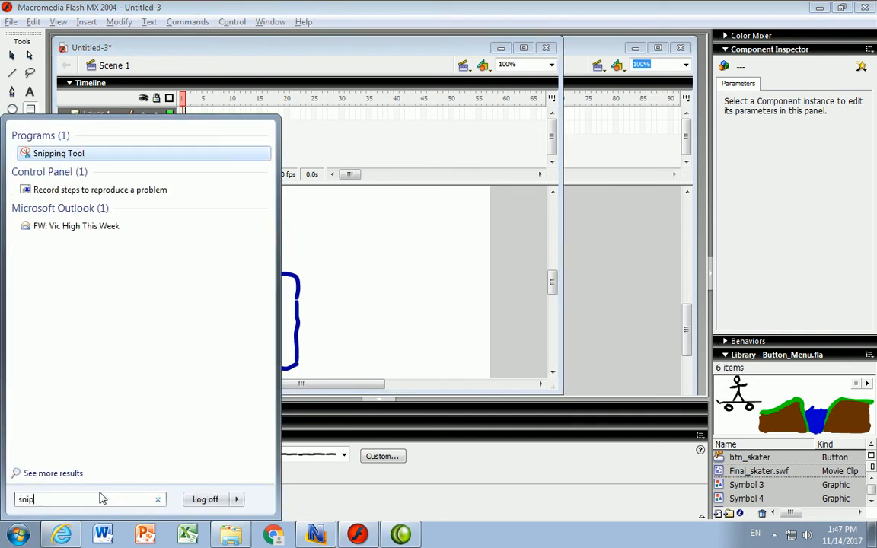
{"action": "left_click", "coordinate": [53, 154]}
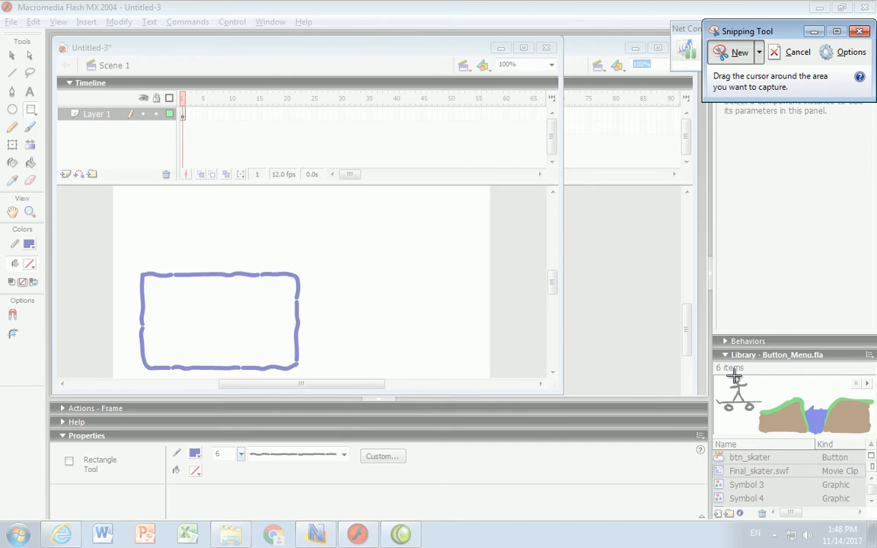
{"action": "left_click_drag", "start_coordinate": [734, 376], "coordinate": [851, 433]}
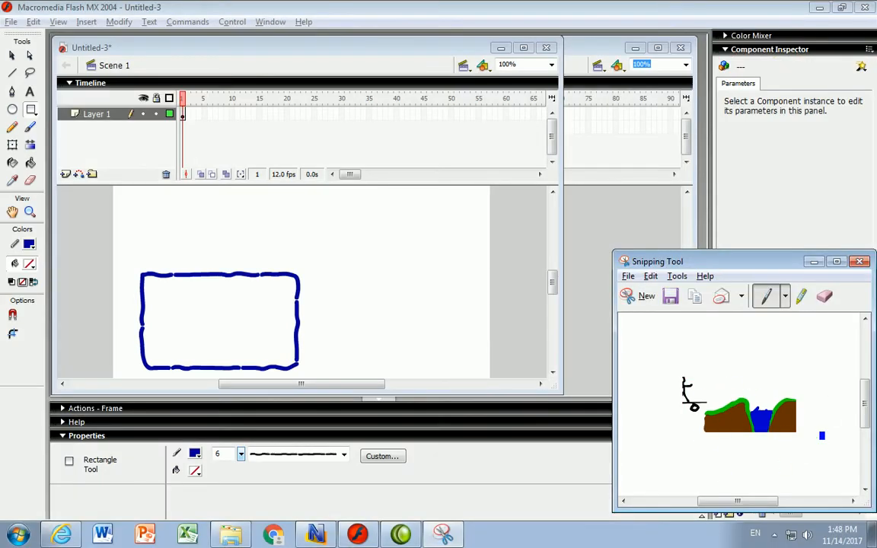
{"action": "left_click", "coordinate": [651, 276]}
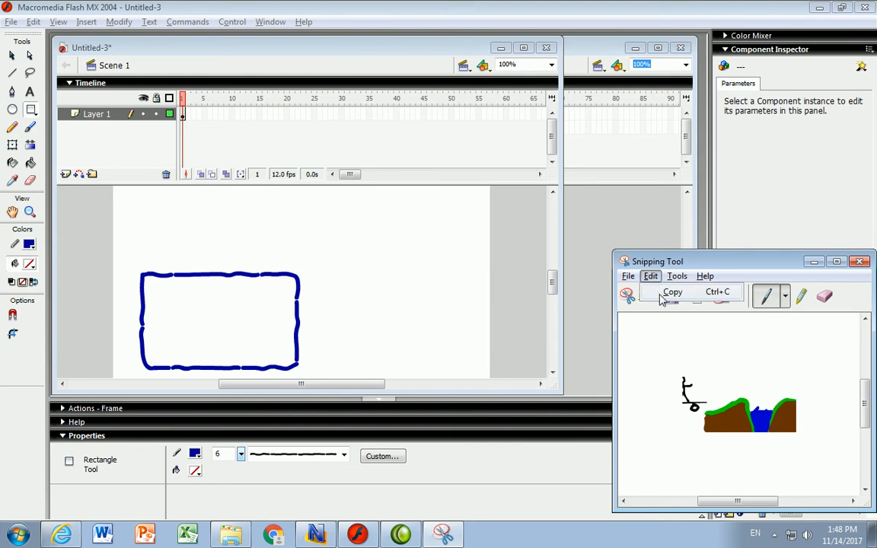
{"action": "left_click", "coordinate": [664, 294]}
- Paste the captured skater picture onto the stage and move it into the lower part of the blue rectangle
{"action": "right_click", "coordinate": [160, 289]}
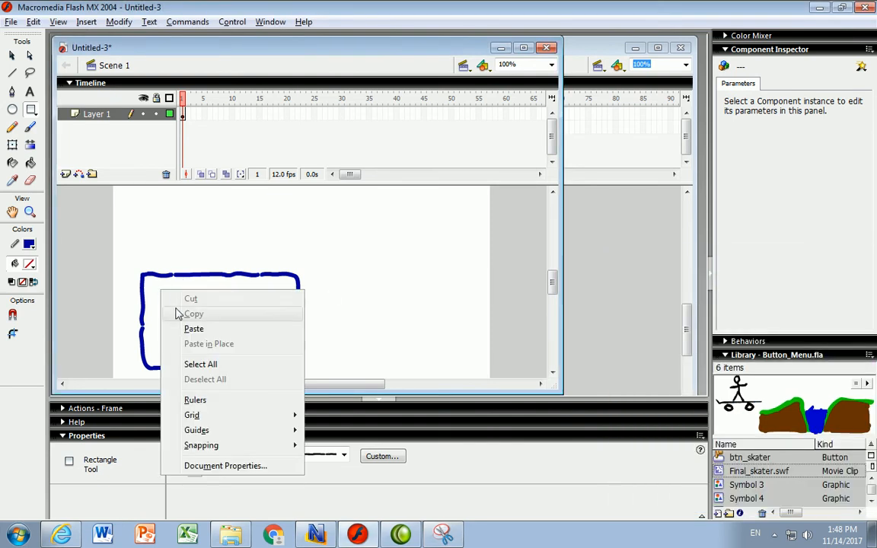
{"action": "left_click", "coordinate": [194, 329]}
{"action": "left_click", "coordinate": [11, 55]}
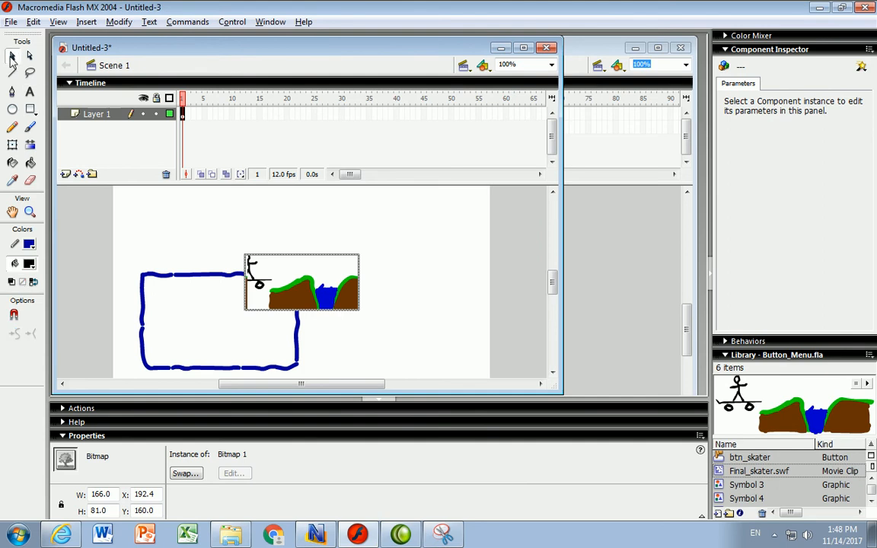
{"action": "left_click_drag", "start_coordinate": [297, 267], "coordinate": [207, 329]}
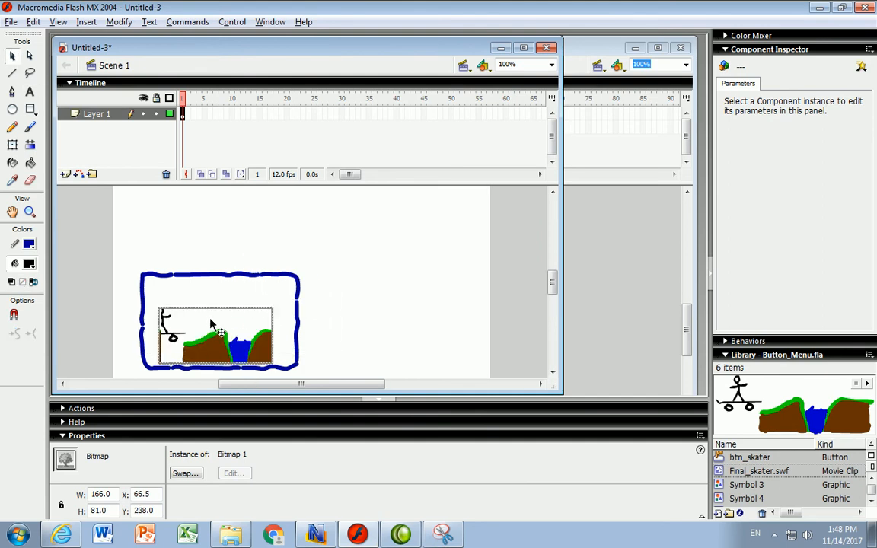
- Add the static text "Skater Video" on two lines in Cooper Black, size 31, above the skater picture
{"action": "left_click", "coordinate": [30, 91]}
{"action": "mouse_move", "coordinate": [176, 270]}
{"action": "left_mouse_down"}
{"action": "mouse_move", "coordinate": [203, 296]}
{"action": "mouse_move", "coordinate": [288, 305]}
{"action": "mouse_move", "coordinate": [286, 293]}
{"action": "left_mouse_up"}
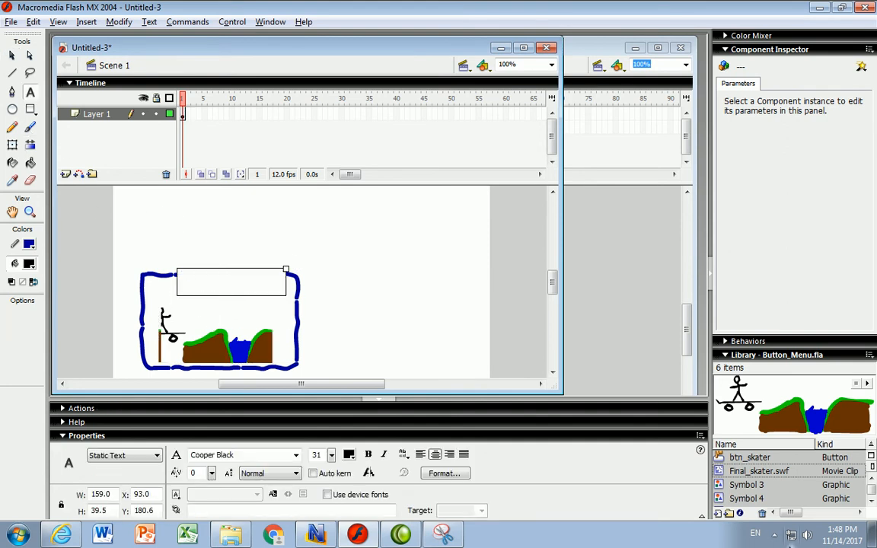
{"action": "type", "text": "Skater"}
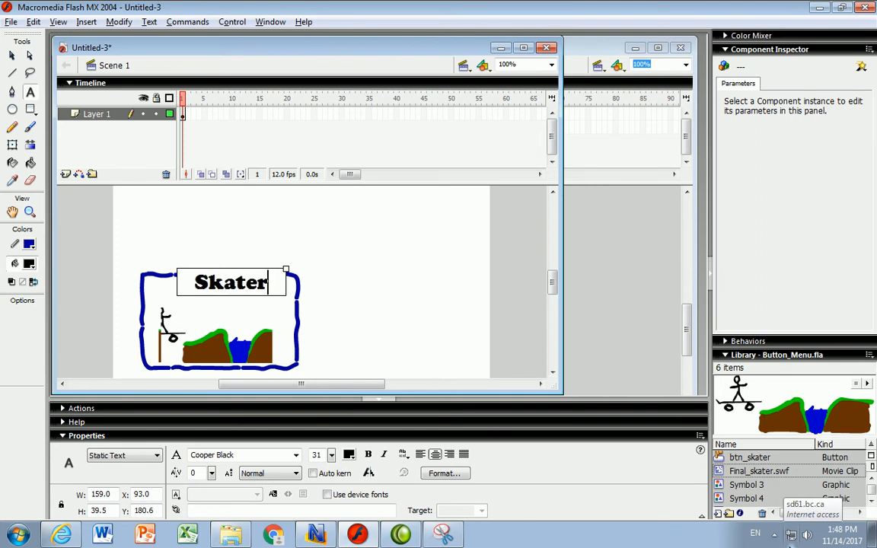
{"action": "key", "text": "Return"}
{"action": "type", "text": "Video"}
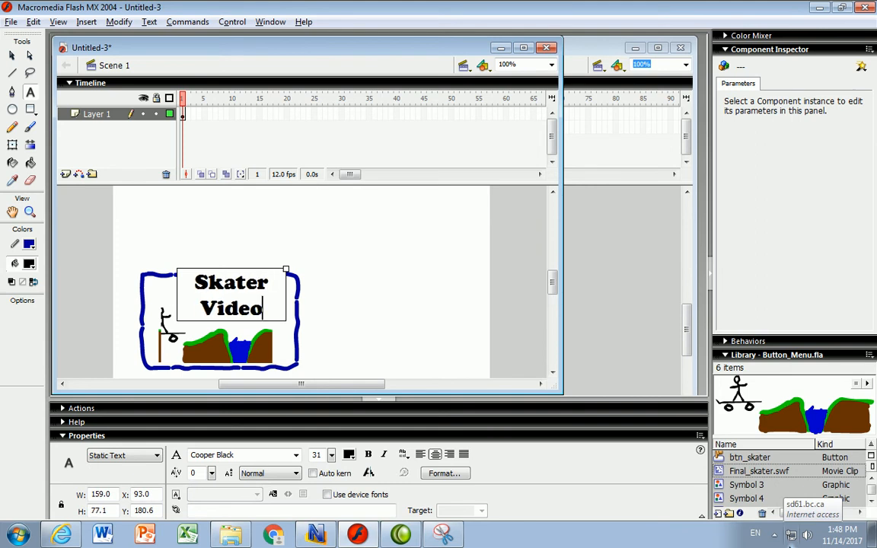
{"action": "left_click", "coordinate": [12, 56]}
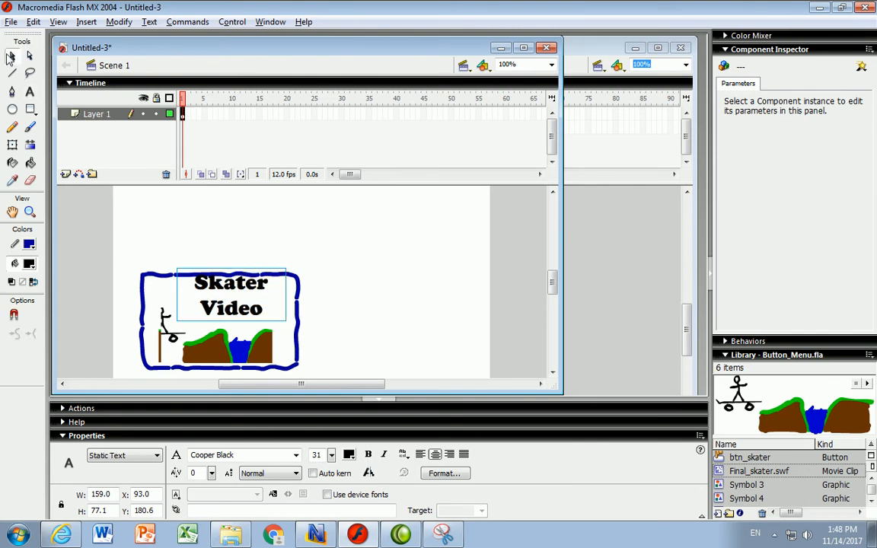
- Move the "Skater Video" text slightly down and to the left so it sits inside the blue frame
{"action": "left_click", "coordinate": [232, 301]}
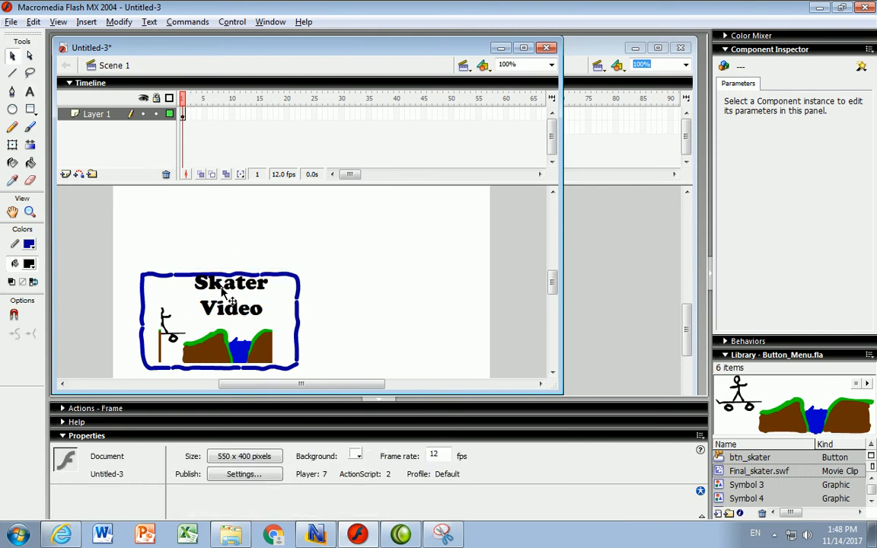
{"action": "left_click", "coordinate": [220, 287]}
{"action": "mouse_move", "coordinate": [217, 283]}
{"action": "left_mouse_down"}
{"action": "mouse_move", "coordinate": [202, 274]}
{"action": "mouse_move", "coordinate": [221, 299]}
{"action": "left_mouse_up"}
{"action": "left_click", "coordinate": [290, 259]}
{"action": "scroll", "coordinate": [456, 352], "scroll_direction": "down", "scroll_amount": 3}
{"action": "scroll", "coordinate": [455, 349], "scroll_direction": "up", "scroll_amount": 3}
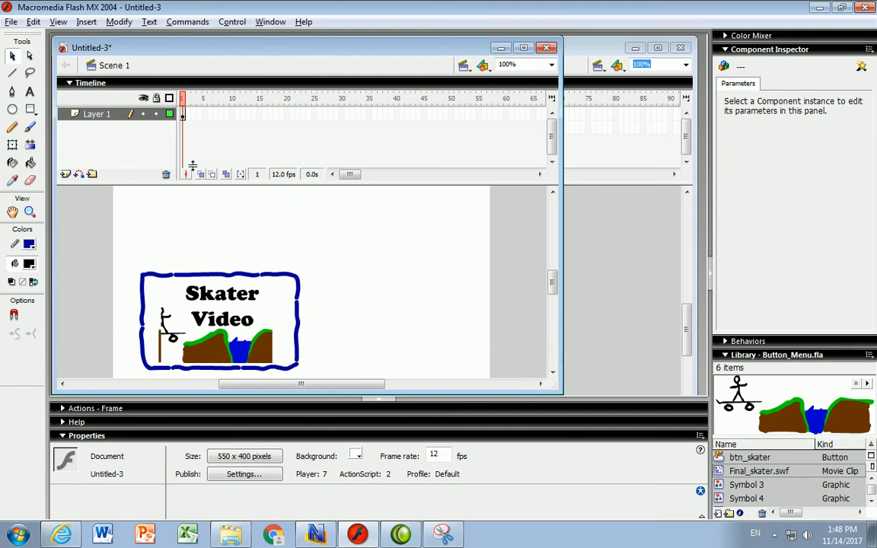
- Convert the frame, text and skater picture together into a Button symbol named btn_SkaterButton
{"action": "scroll", "coordinate": [116, 247], "scroll_direction": "down", "scroll_amount": 2}
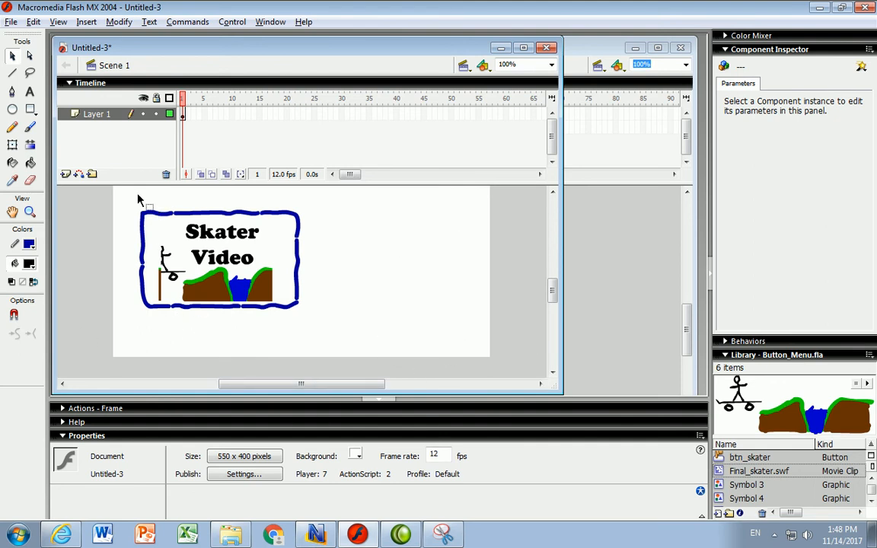
{"action": "mouse_move", "coordinate": [126, 201]}
{"action": "left_mouse_down"}
{"action": "mouse_move", "coordinate": [130, 319]}
{"action": "mouse_move", "coordinate": [342, 337]}
{"action": "left_mouse_up"}
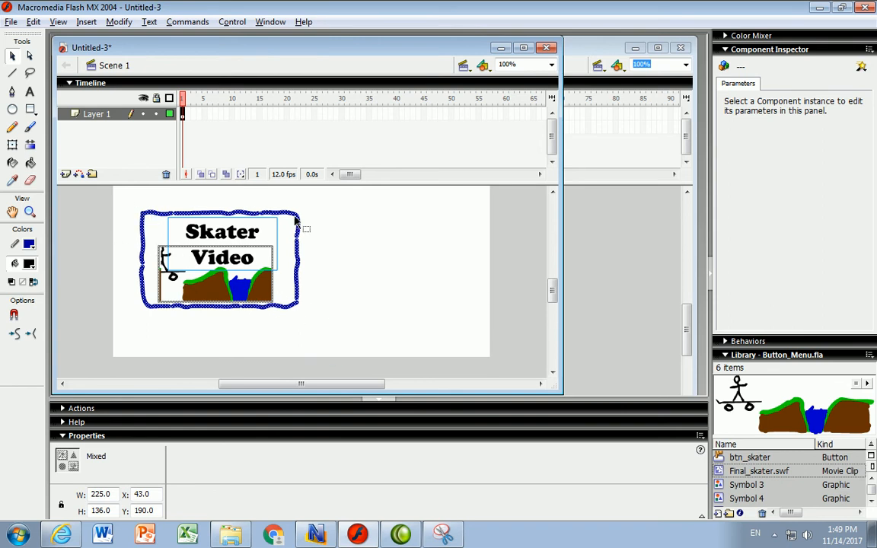
{"action": "left_click", "coordinate": [119, 22]}
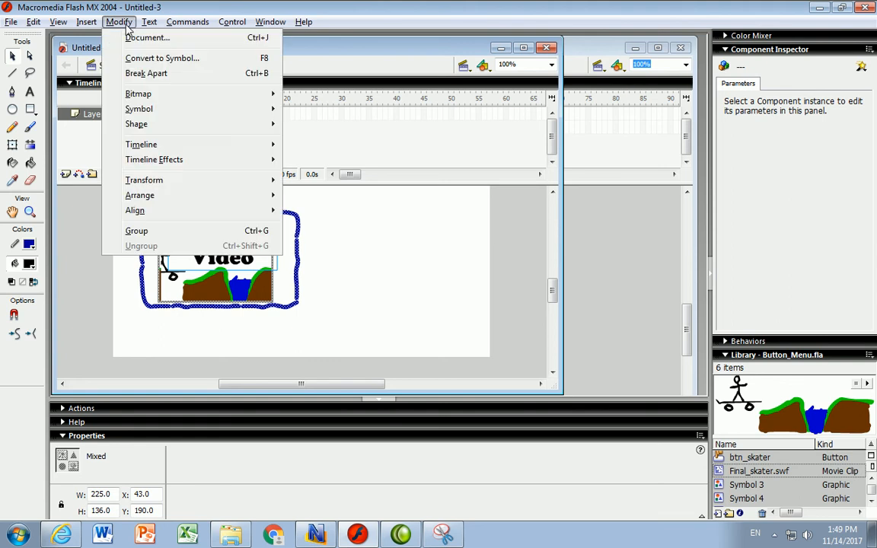
{"action": "left_click", "coordinate": [154, 60]}
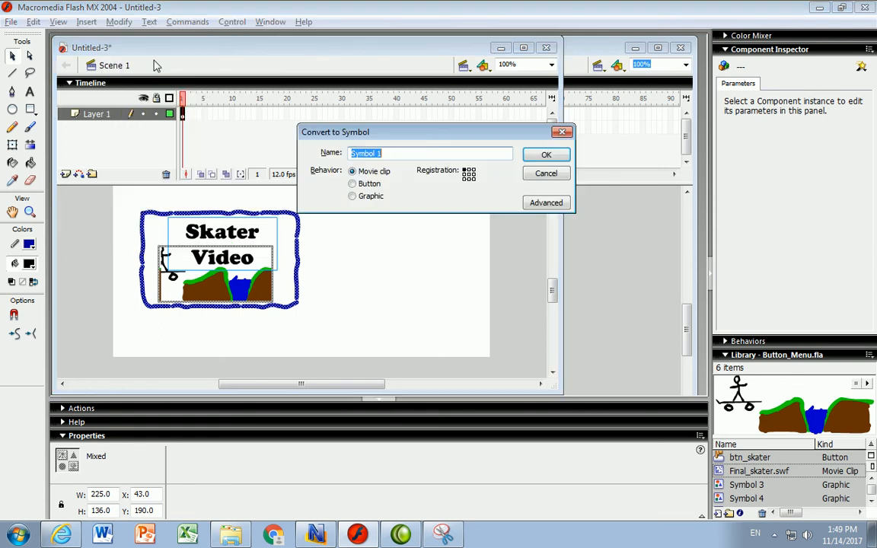
{"action": "left_click", "coordinate": [352, 185]}
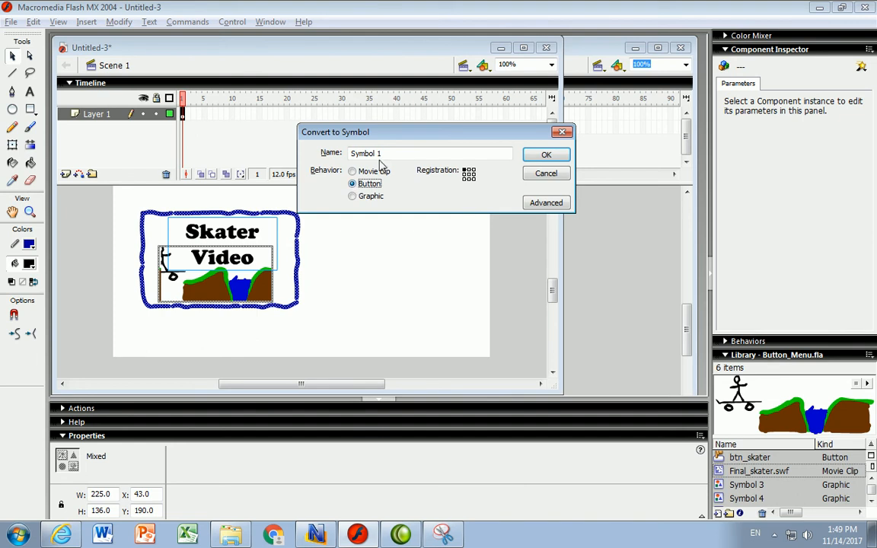
{"action": "left_click_drag", "start_coordinate": [386, 155], "coordinate": [344, 168]}
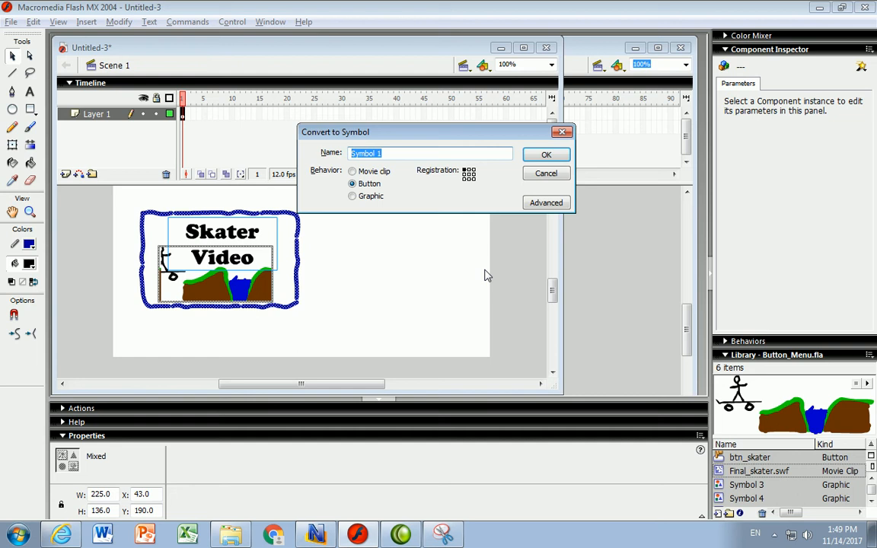
{"action": "type", "text": "ntm"}
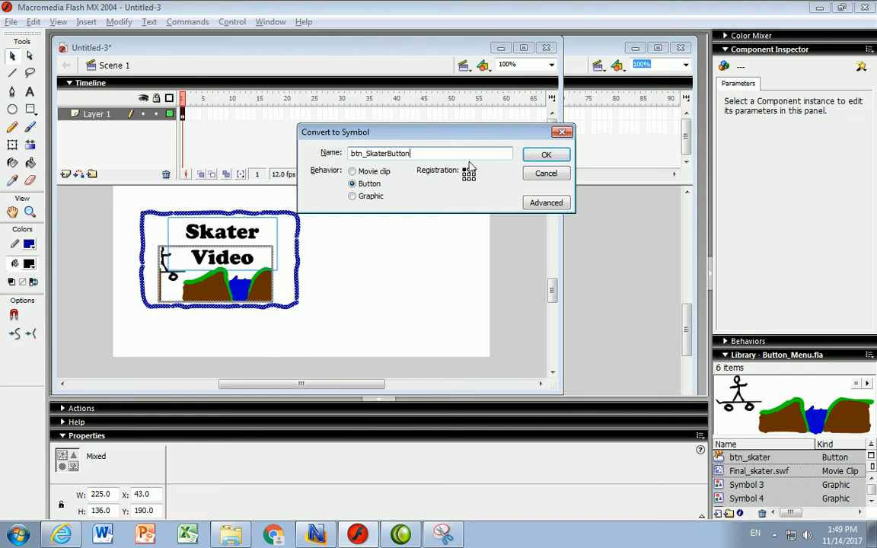
{"action": "left_click", "coordinate": [548, 155]}
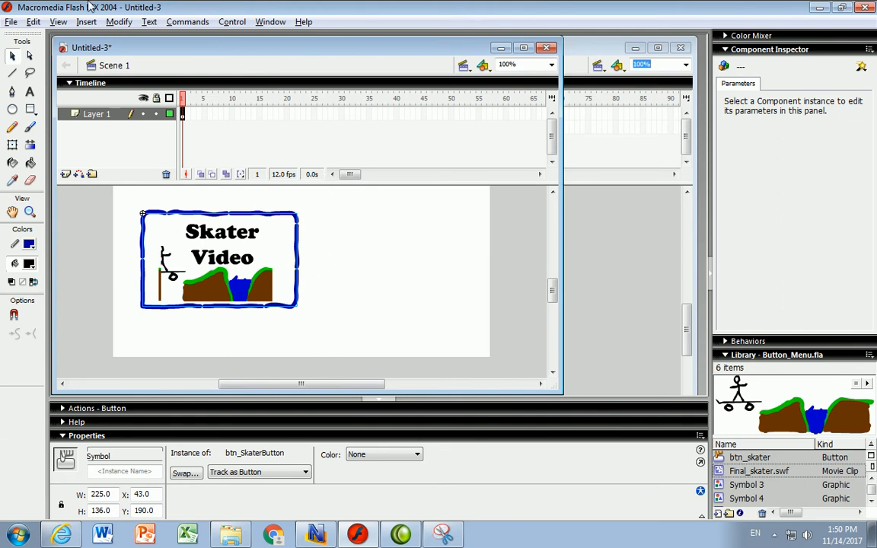
- Open the library of the Untitled-3 document and preview the btn_SkaterButton symbol
{"action": "left_click", "coordinate": [273, 23]}
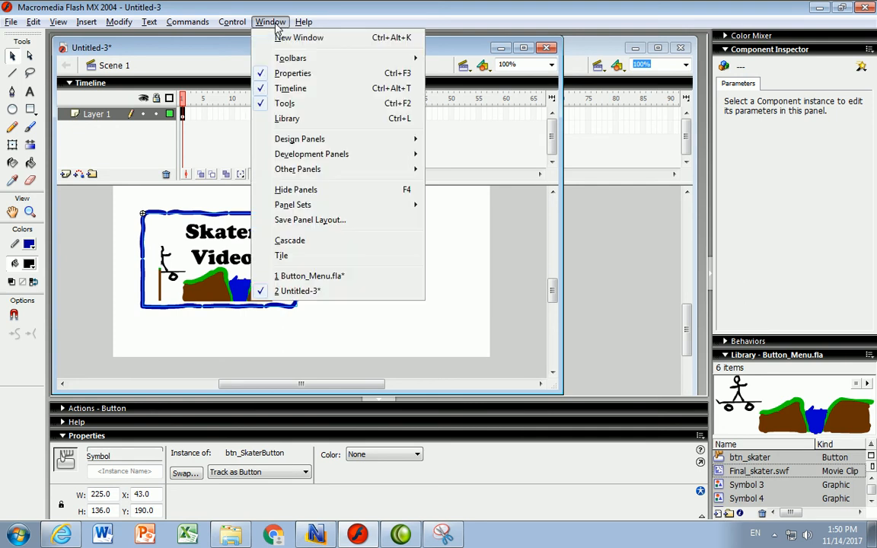
{"action": "left_click", "coordinate": [296, 121]}
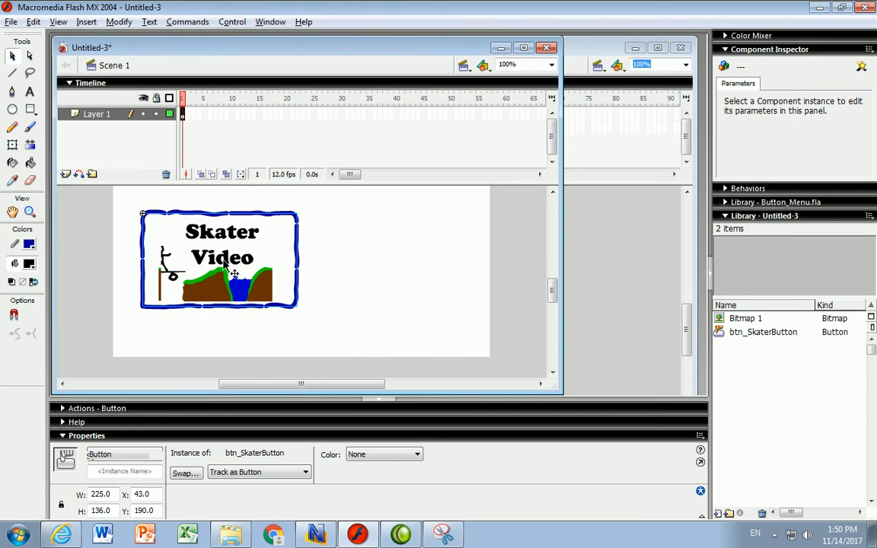
{"action": "left_click", "coordinate": [735, 335]}
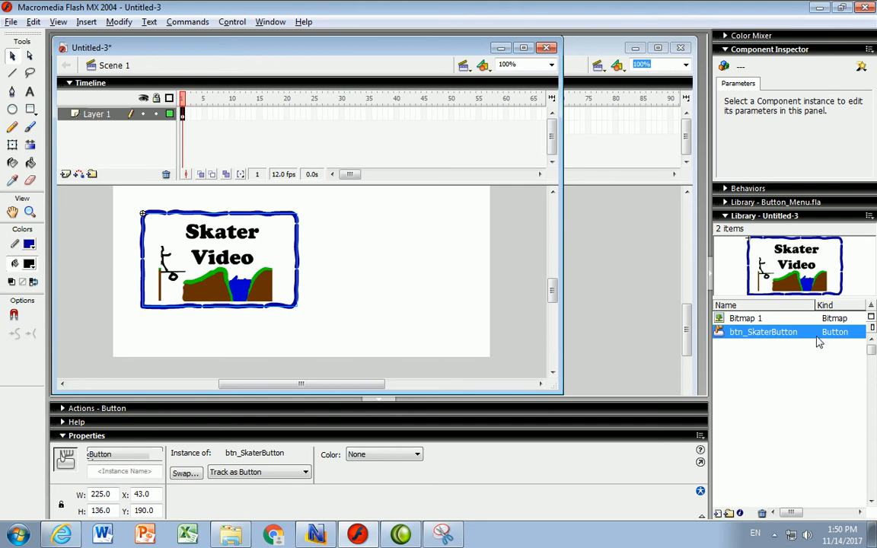
- Delete the Skater Video button from the stage, keeping its symbol in the library
{"action": "left_click_drag", "start_coordinate": [765, 338], "coordinate": [305, 311]}
{"action": "left_click", "coordinate": [154, 211]}
{"action": "key", "text": "Delete"}
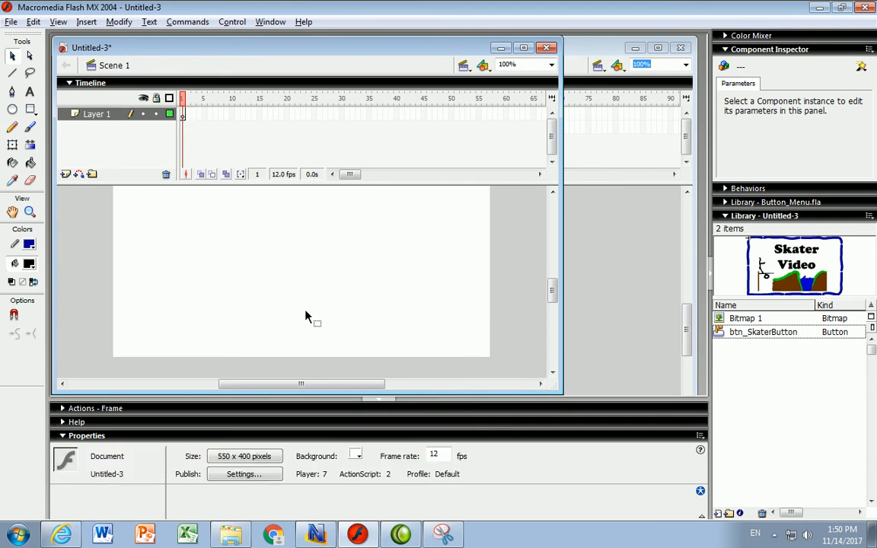
- Test the movie with the empty stage and close the preview
{"action": "left_click", "coordinate": [232, 21]}
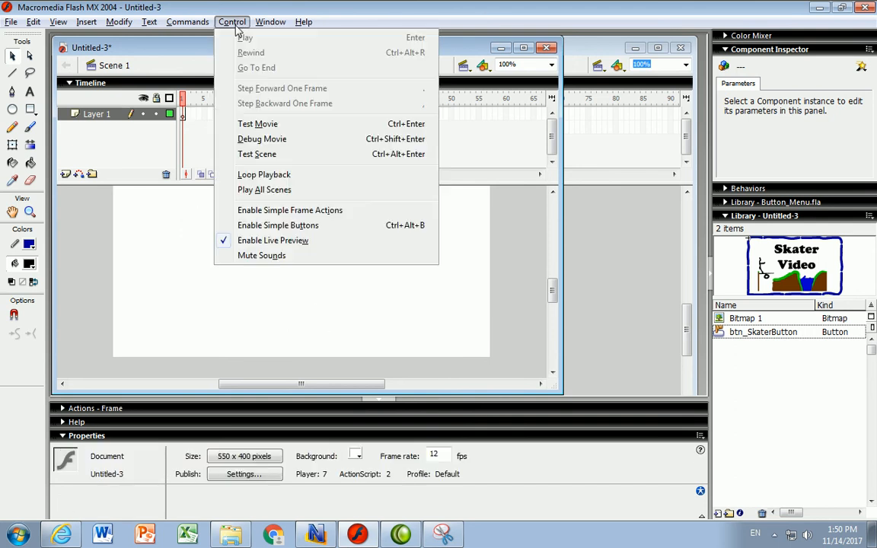
{"action": "left_click", "coordinate": [253, 124]}
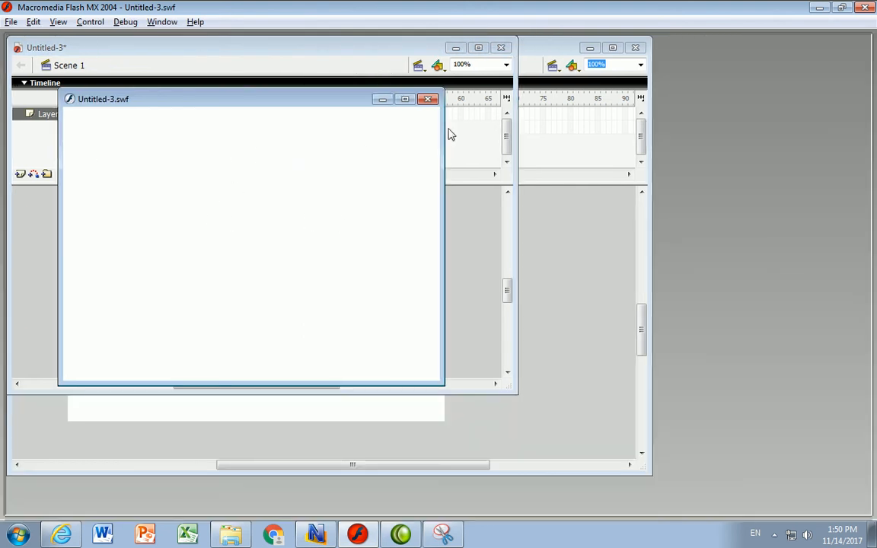
{"action": "left_click", "coordinate": [432, 99]}
- Place an instance of btn_SkaterButton from the library near the stage's lower-left corner in frame 1 of Layer 1
{"action": "left_click", "coordinate": [183, 115]}
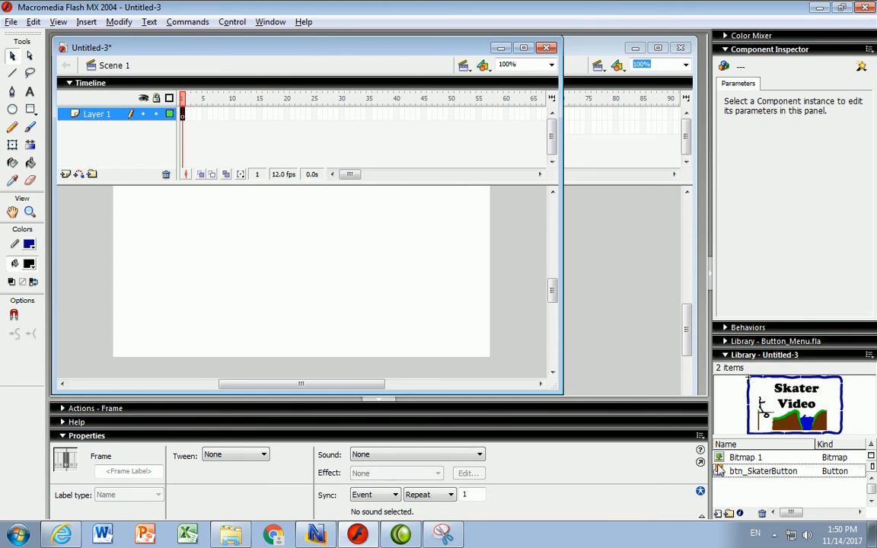
{"action": "left_click", "coordinate": [745, 472]}
{"action": "left_click_drag", "start_coordinate": [745, 472], "coordinate": [209, 309]}
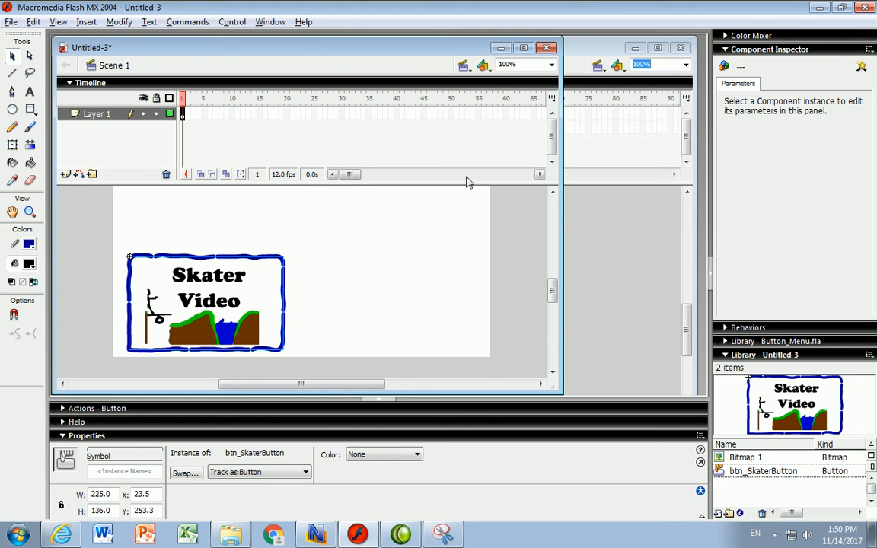
{"action": "key", "text": "ctrl+2"}
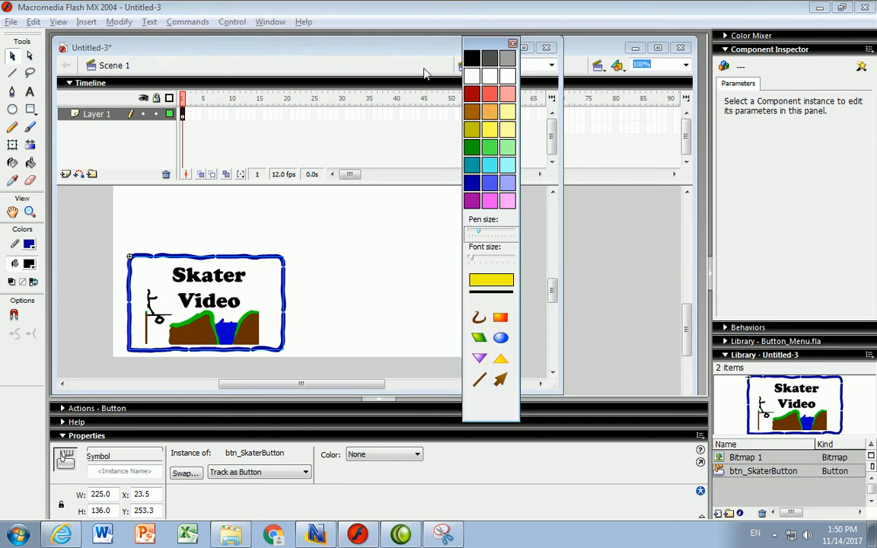
{"action": "left_click", "coordinate": [471, 97]}
{"action": "mouse_move", "coordinate": [125, 51]}
{"action": "left_mouse_down"}
{"action": "mouse_move", "coordinate": [134, 93]}
{"action": "mouse_move", "coordinate": [128, 55]}
{"action": "left_mouse_up"}
{"action": "mouse_move", "coordinate": [183, 97]}
{"action": "left_mouse_down"}
{"action": "mouse_move", "coordinate": [175, 137]}
{"action": "mouse_move", "coordinate": [170, 98]}
{"action": "left_mouse_up"}
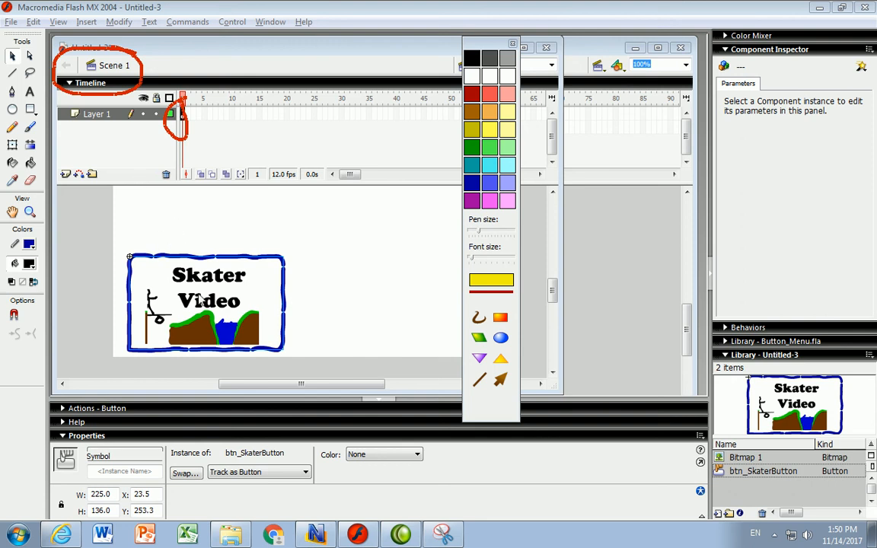
{"action": "mouse_move", "coordinate": [128, 51]}
{"action": "left_mouse_down"}
{"action": "mouse_move", "coordinate": [206, 61]}
{"action": "mouse_move", "coordinate": [203, 82]}
{"action": "mouse_move", "coordinate": [145, 86]}
{"action": "left_mouse_up"}
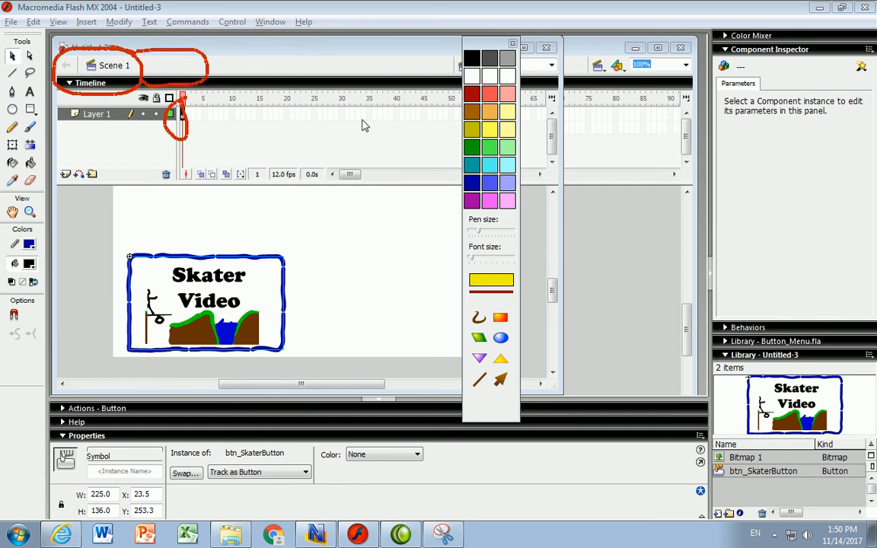
{"action": "key", "text": "Escape"}
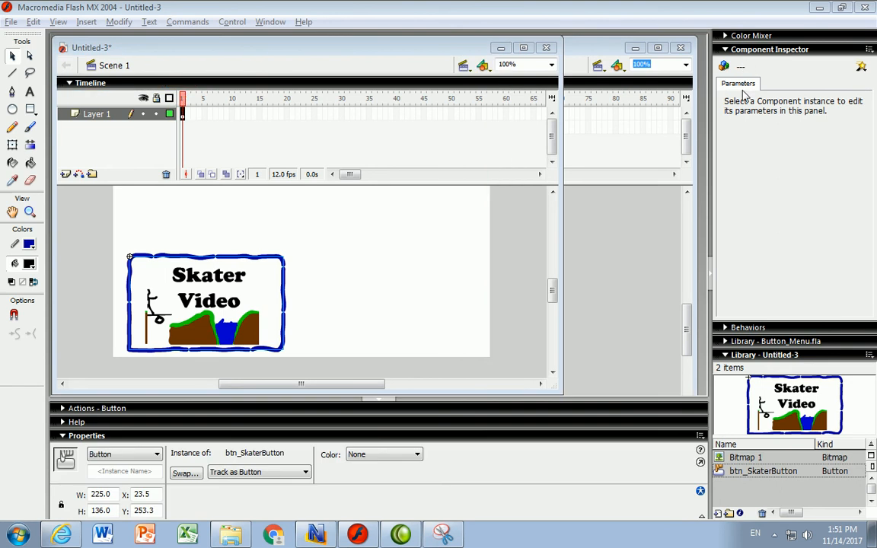
- Open btn_SkaterButton for editing in place and insert a keyframe in its Over state
{"action": "double_click", "coordinate": [193, 280]}
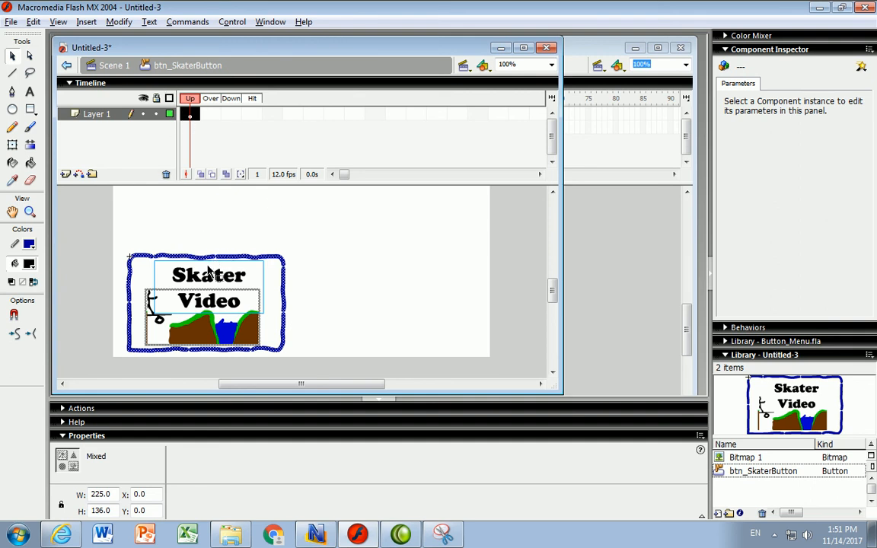
{"action": "left_click", "coordinate": [207, 116]}
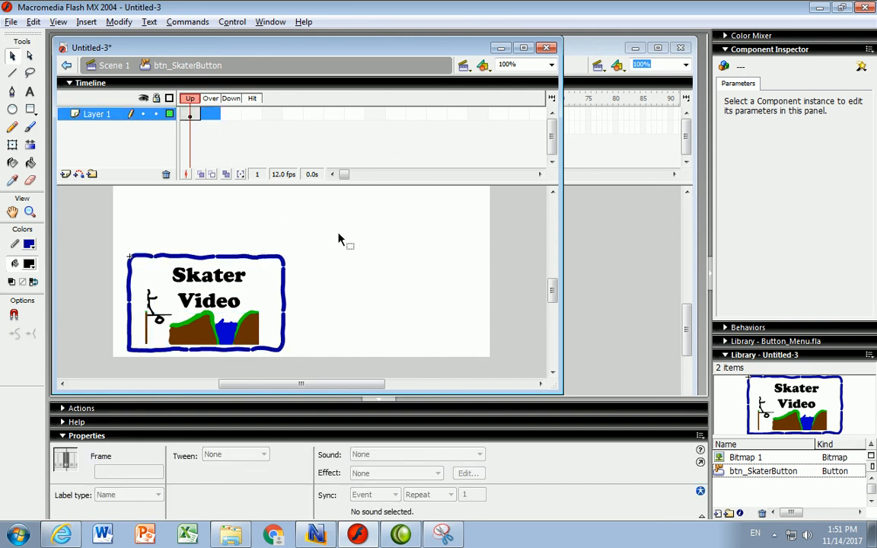
{"action": "key", "text": "F6"}
{"action": "left_click", "coordinate": [345, 291]}
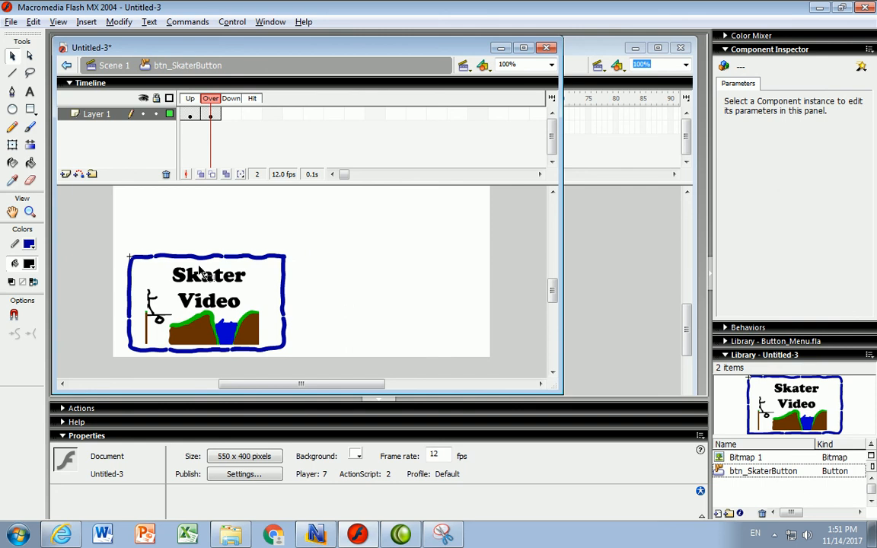
- Select all four sides of the frame in the Over state and set their stroke colour to red #FF0000
{"action": "left_click", "coordinate": [171, 257]}
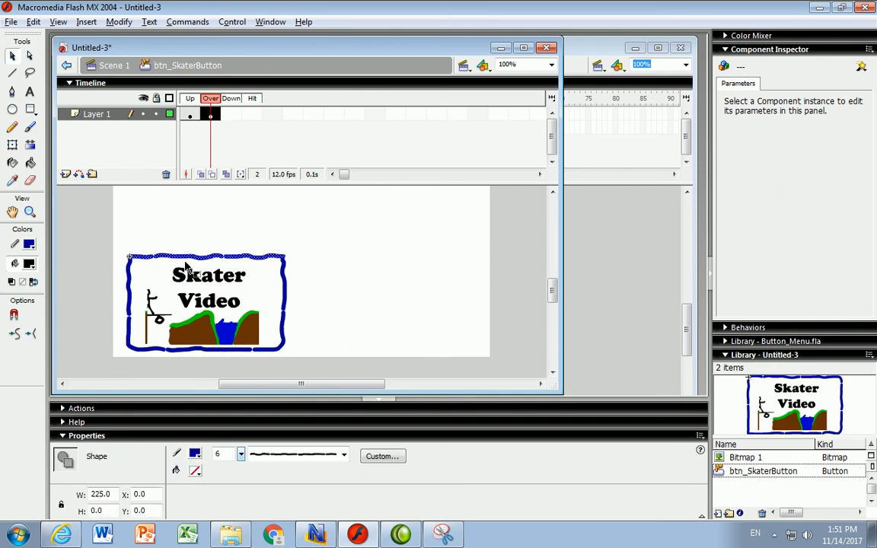
{"action": "left_click", "coordinate": [284, 300], "text": "shift"}
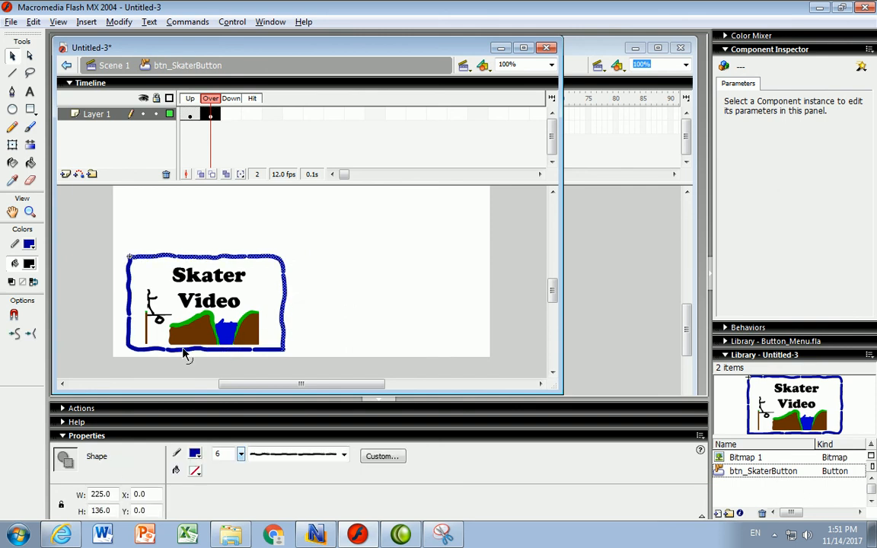
{"action": "left_click", "coordinate": [183, 351], "text": "shift"}
{"action": "left_click", "coordinate": [129, 299], "text": "shift"}
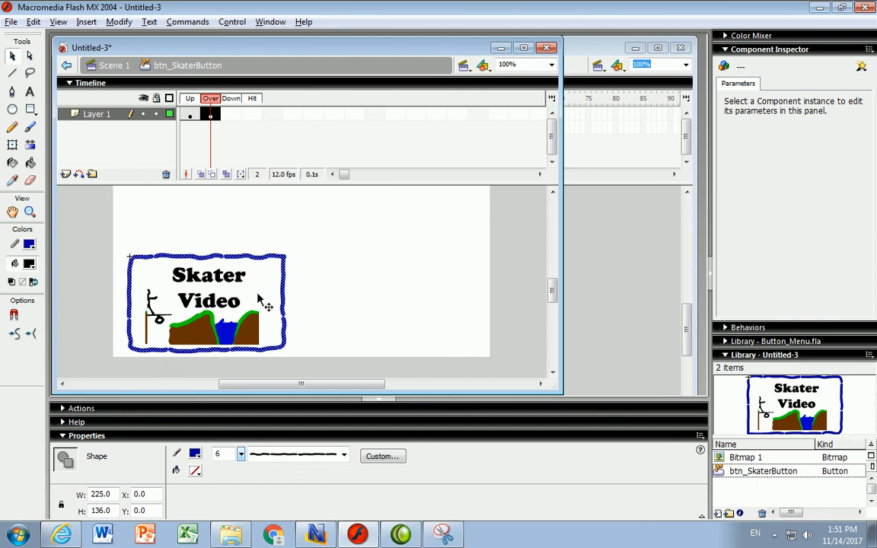
{"action": "left_click", "coordinate": [195, 455]}
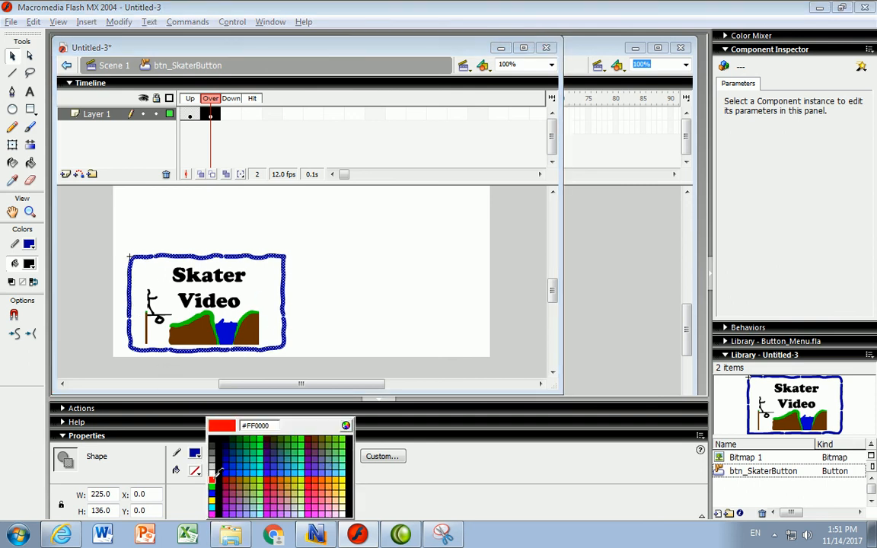
{"action": "left_click", "coordinate": [216, 475]}
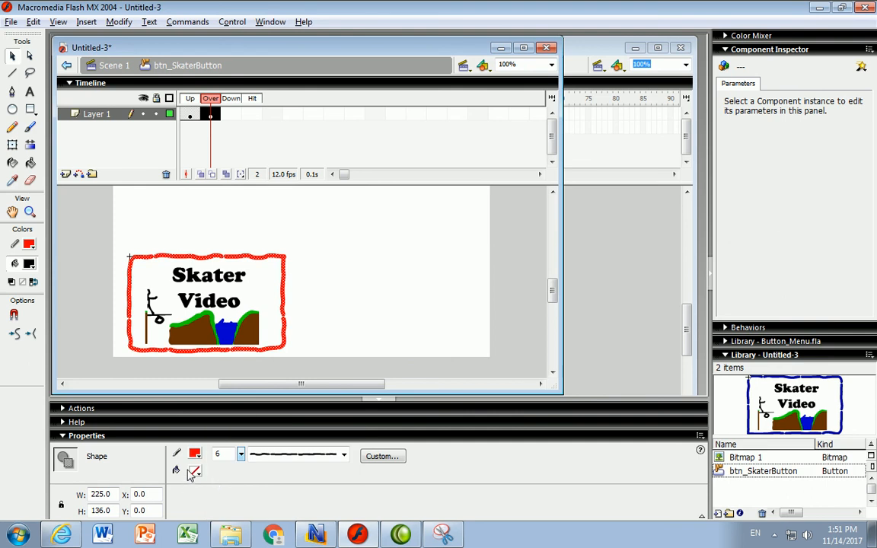
- Try to give the selected frame a yellow fill in the Over state
{"action": "left_click", "coordinate": [195, 471]}
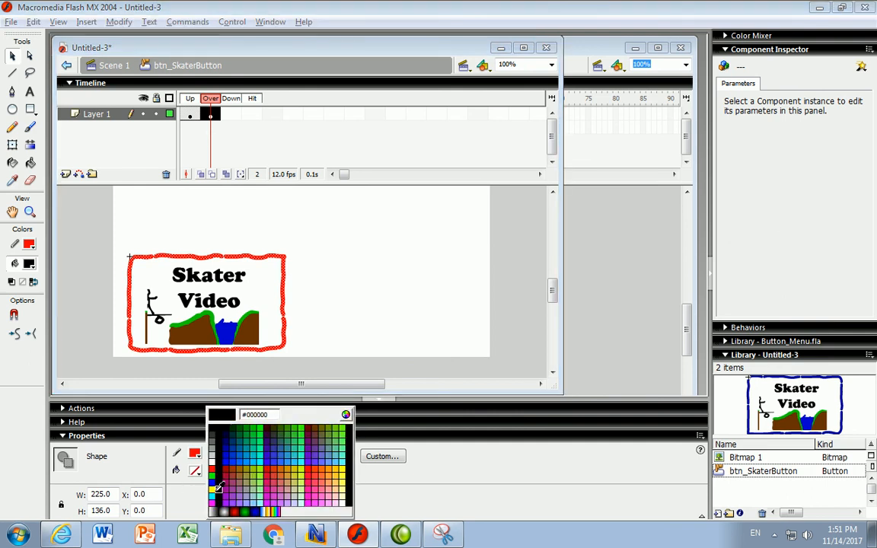
{"action": "left_click", "coordinate": [345, 489]}
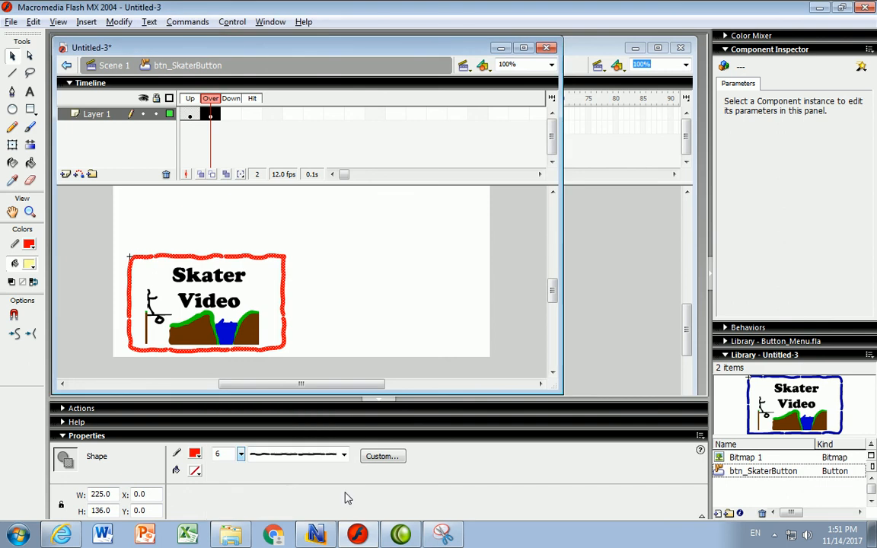
{"action": "left_click", "coordinate": [196, 472]}
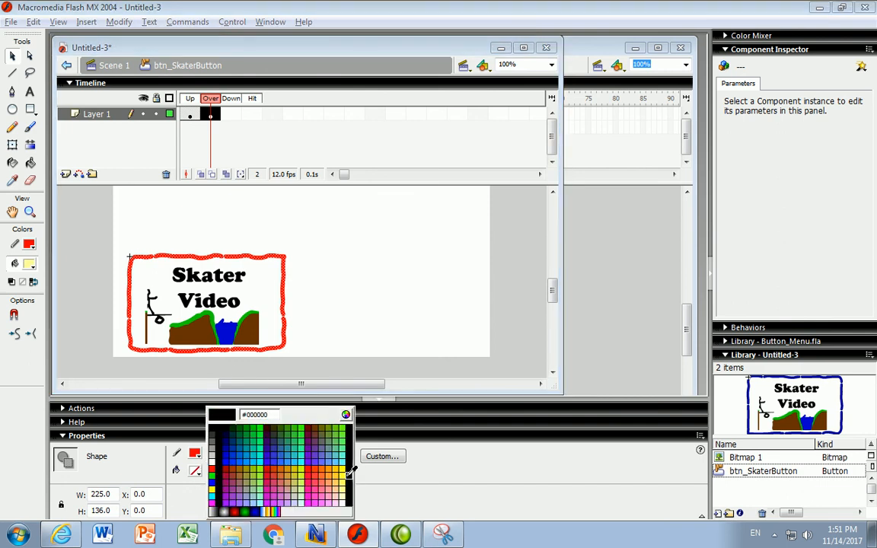
{"action": "left_click", "coordinate": [342, 484]}
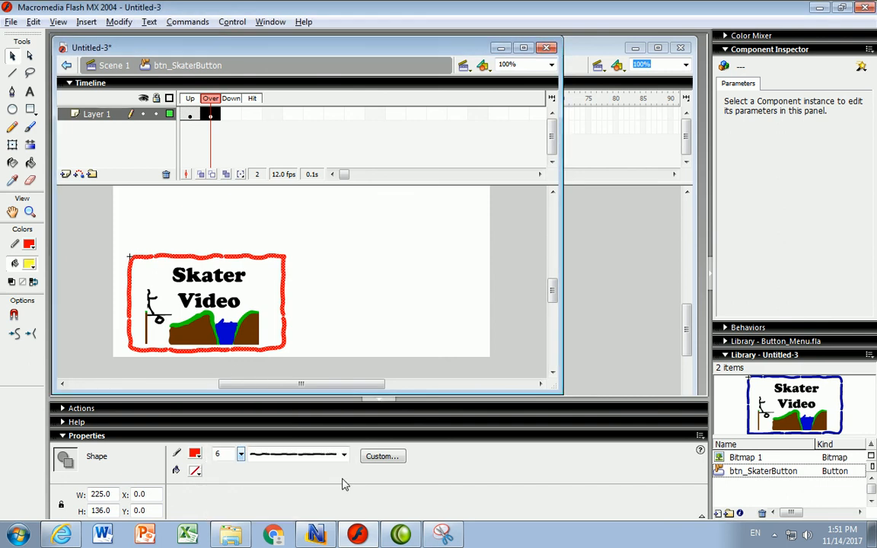
{"action": "left_click", "coordinate": [195, 471]}
{"action": "left_click", "coordinate": [273, 296]}
{"action": "left_click", "coordinate": [195, 471]}
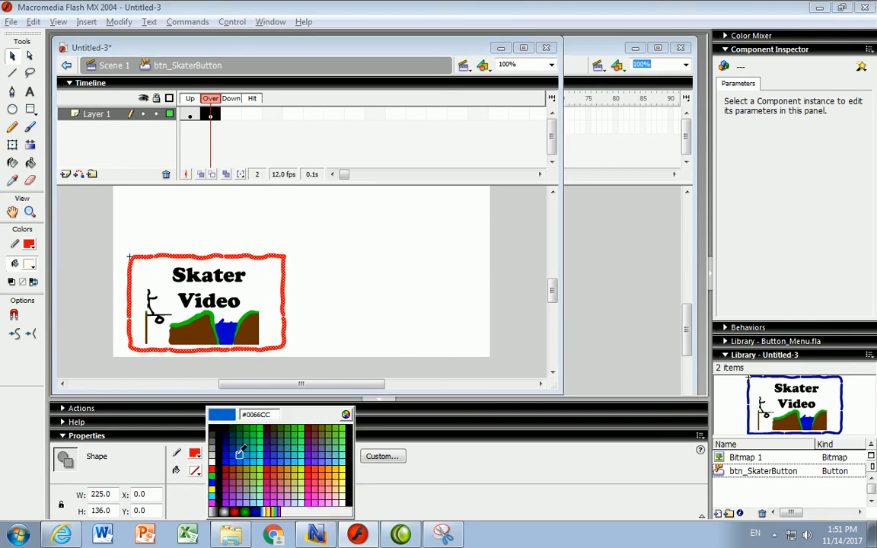
{"action": "left_click", "coordinate": [212, 489]}
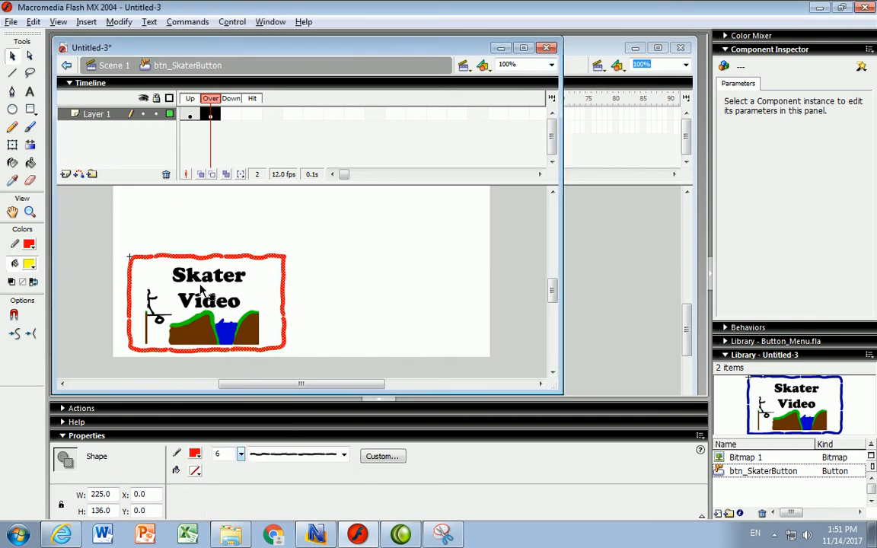
- Set the colour of the "Skater Video" text in the Over state to red
{"action": "left_click", "coordinate": [171, 263]}
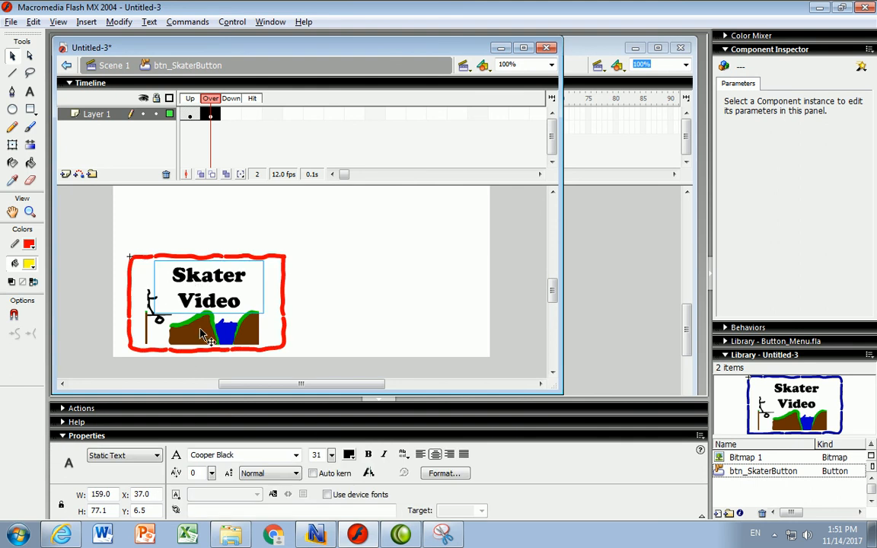
{"action": "left_click", "coordinate": [349, 456]}
{"action": "left_click", "coordinate": [366, 486]}
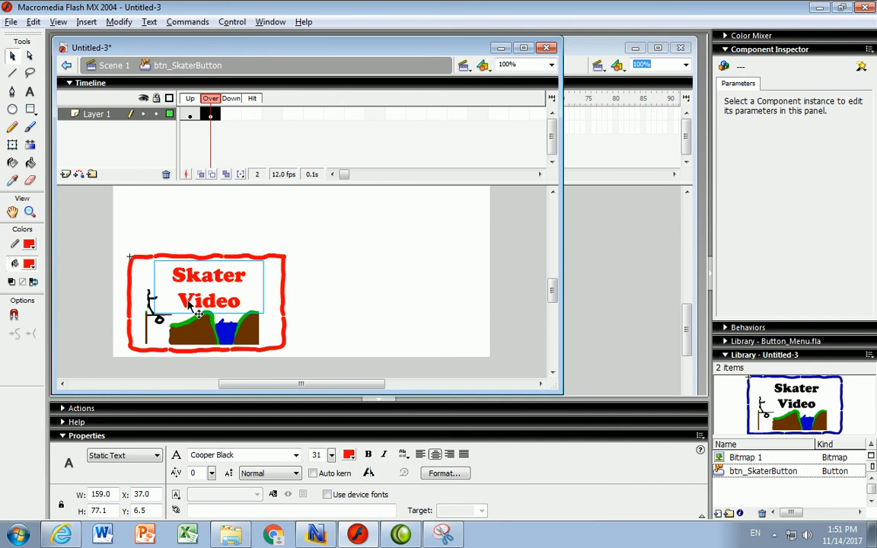
- Insert a keyframe in the button's Down state and nudge the whole artwork a few pixels down and to the right
{"action": "left_click", "coordinate": [237, 116]}
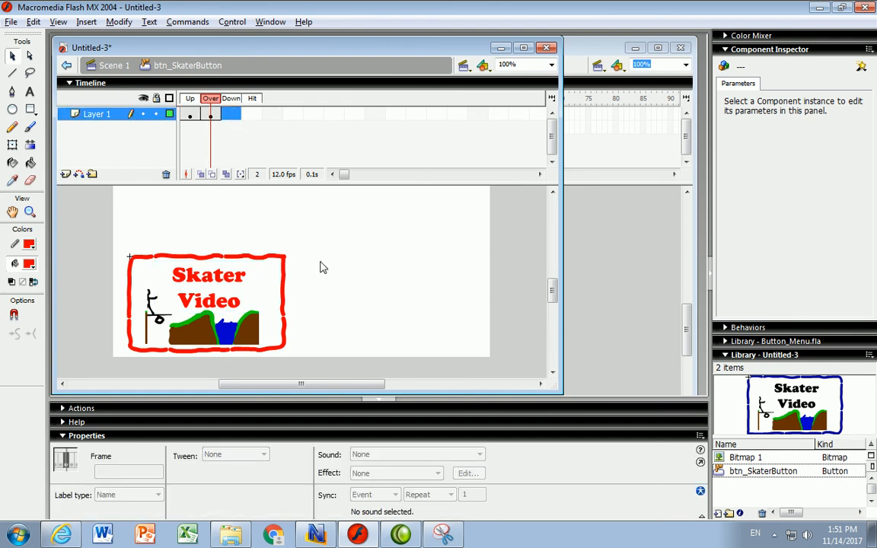
{"action": "key", "text": "F6"}
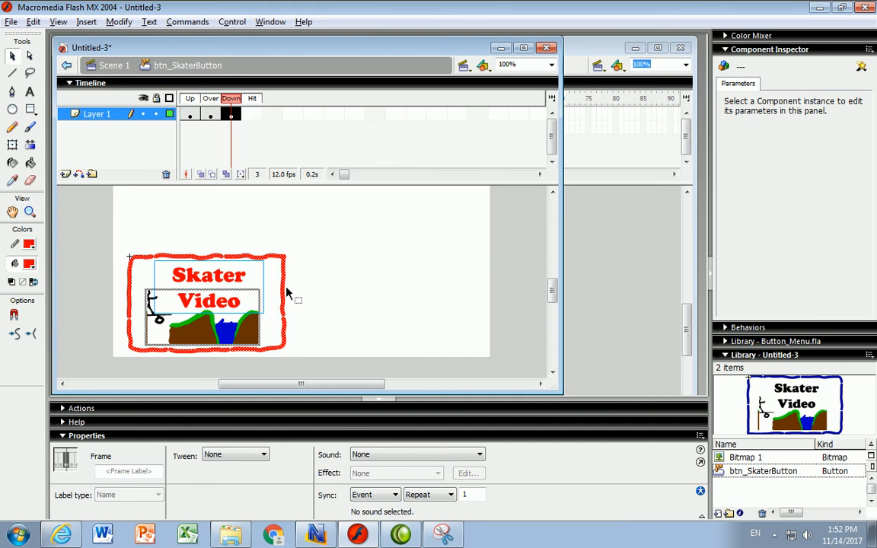
{"action": "key", "text": "Down"}
{"action": "key", "text": "Down"}
{"action": "key", "text": "Down"}
{"action": "key", "text": "Down"}
{"action": "key", "text": "Right"}
{"action": "key", "text": "Right"}
{"action": "key", "text": "Right"}
{"action": "key", "text": "Right"}
{"action": "key", "text": "Down"}
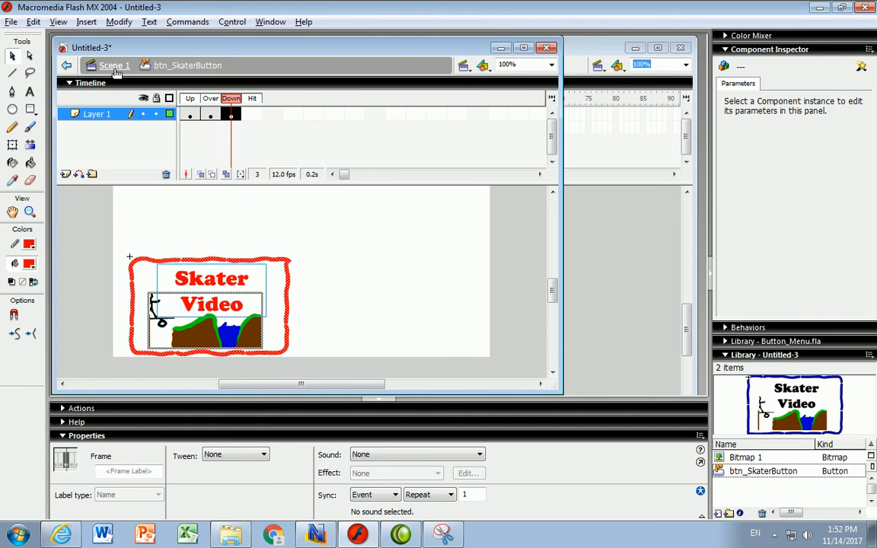
- Return to Scene 1 and test the movie, trying the Skater Video button's Over and Down states
{"action": "left_click", "coordinate": [114, 65]}
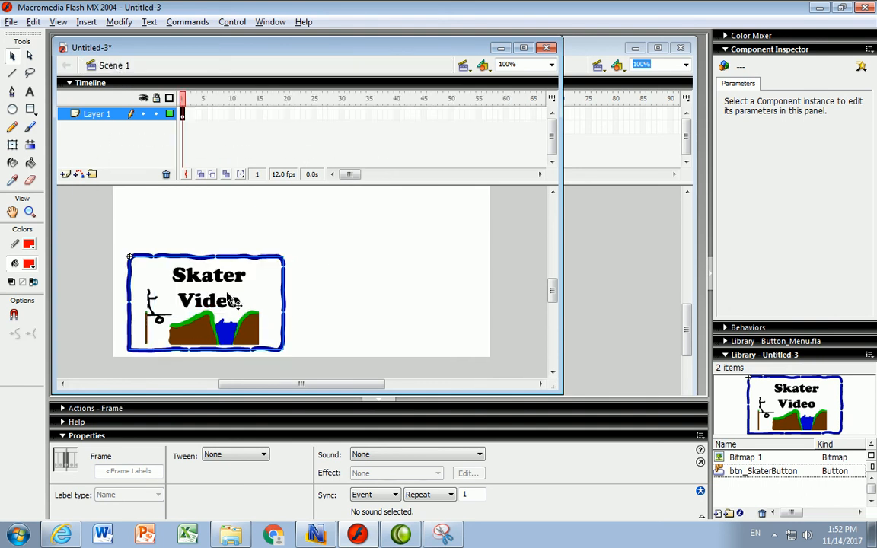
{"action": "left_click", "coordinate": [181, 114]}
{"action": "left_click", "coordinate": [225, 22]}
{"action": "left_click", "coordinate": [251, 123]}
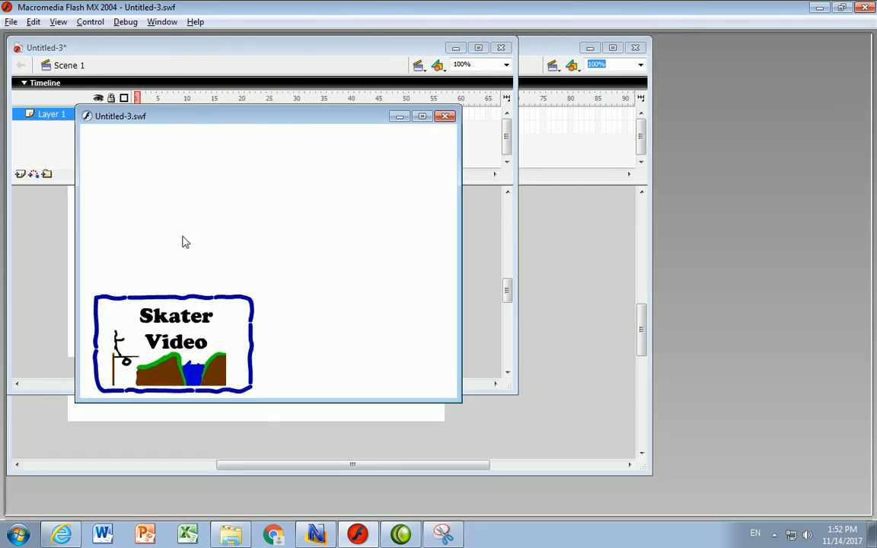
{"action": "left_click", "coordinate": [152, 329]}
{"action": "left_click", "coordinate": [152, 330]}
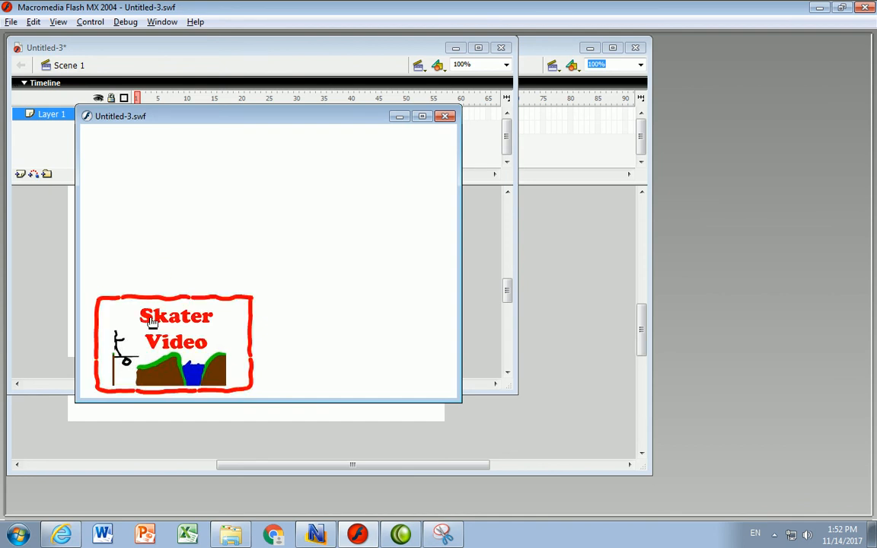